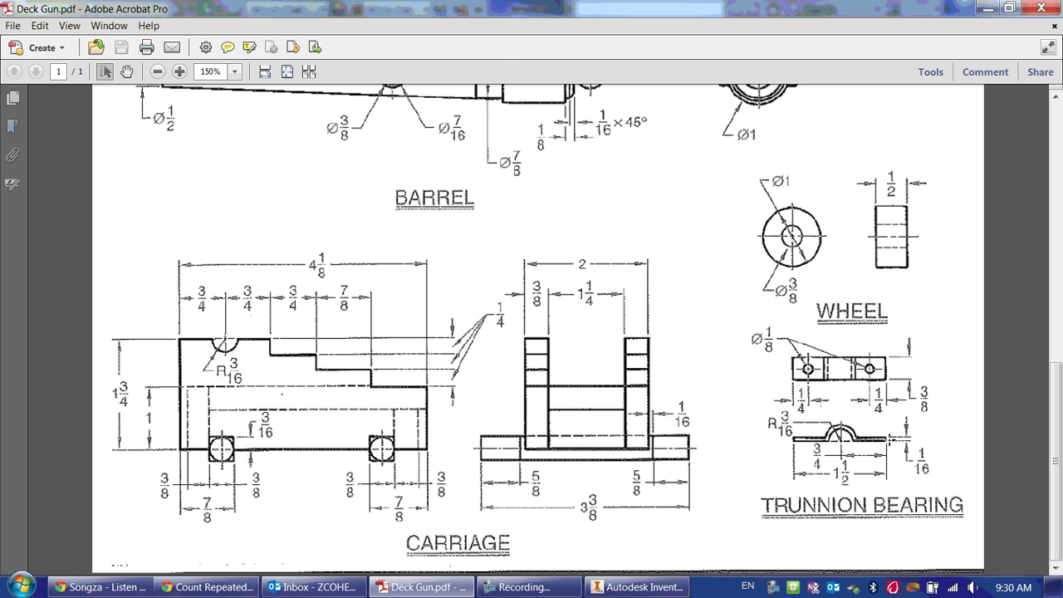
Create a new part document and start a 2D sketch on the XY plane
left_click(636, 587)
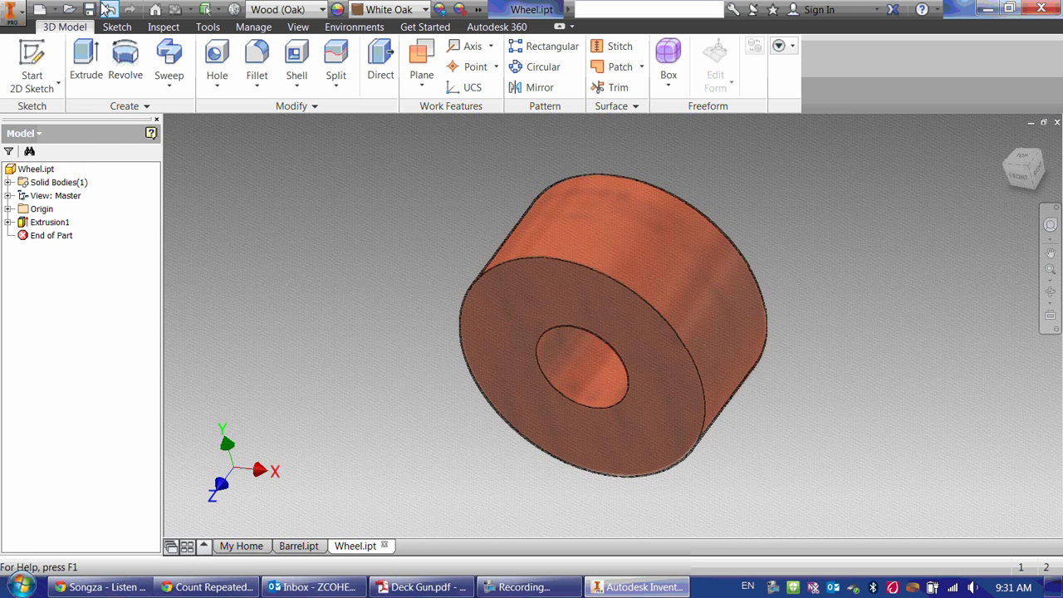
left_click(48, 10)
left_click(37, 102)
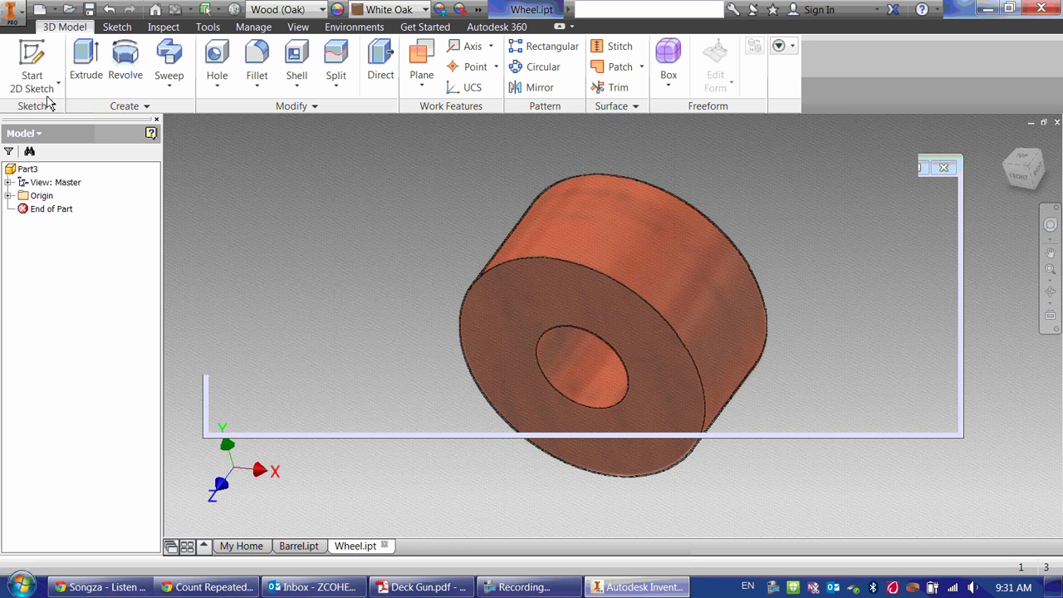
left_click(35, 75)
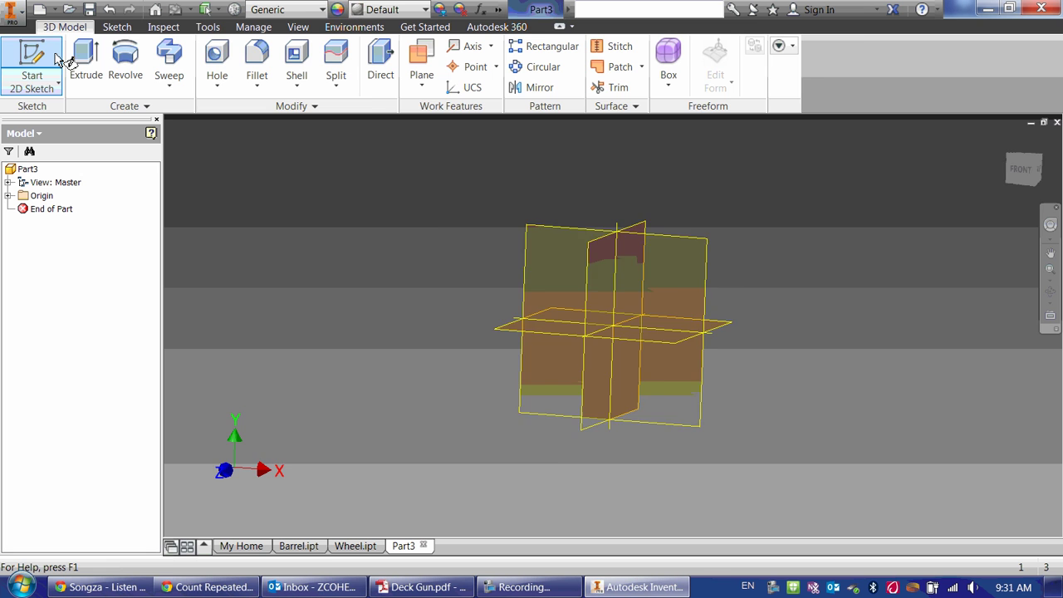
left_click(656, 305)
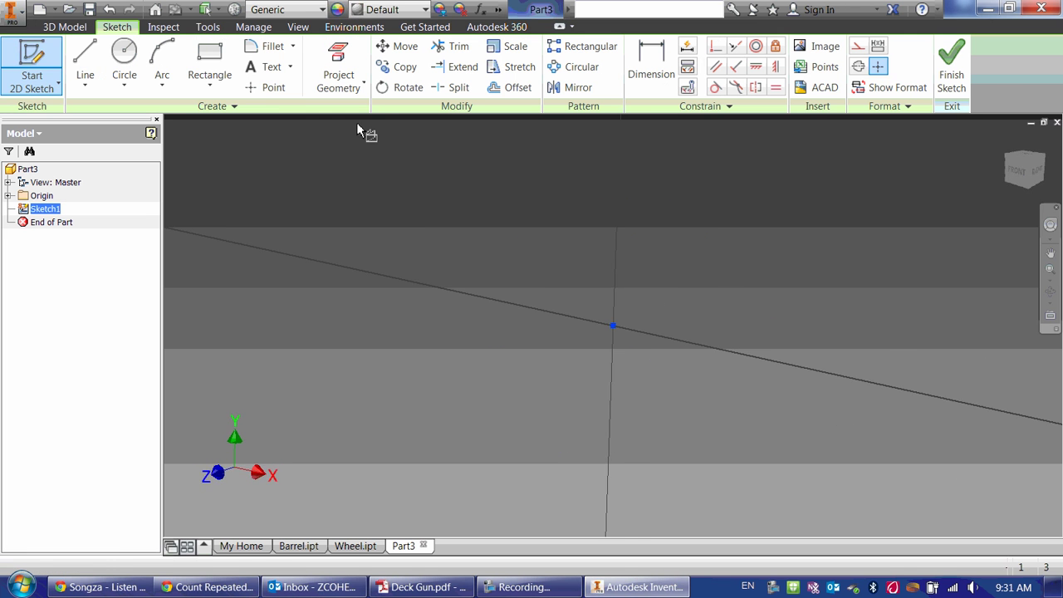
Draw a 1.5 in horizontal line starting at the sketch origin
left_click(86, 60)
left_click(612, 325)
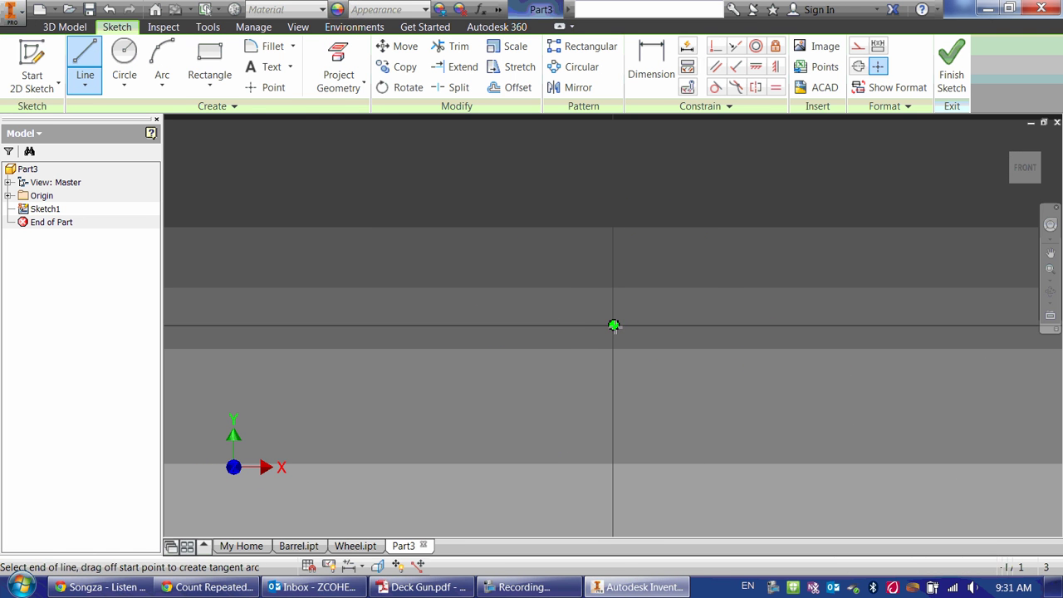
left_click(419, 587)
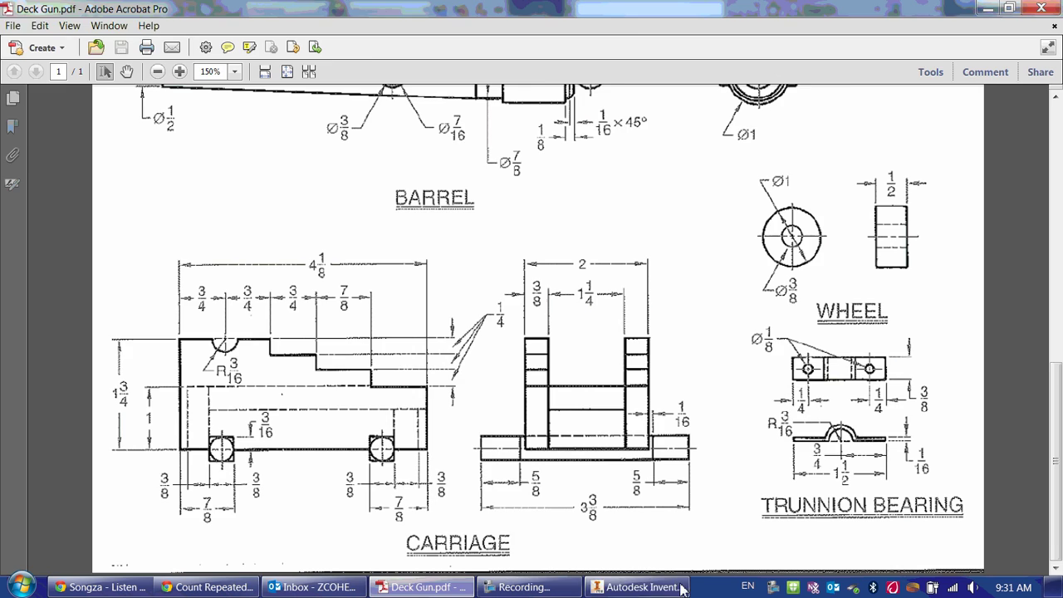
left_click(639, 587)
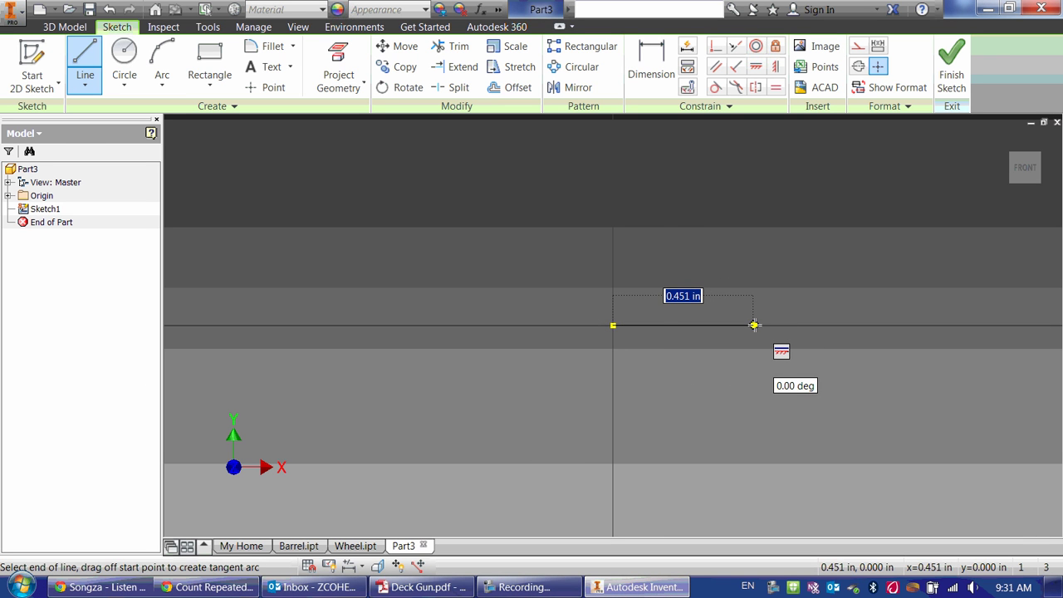
type("1.5")
key("Return")
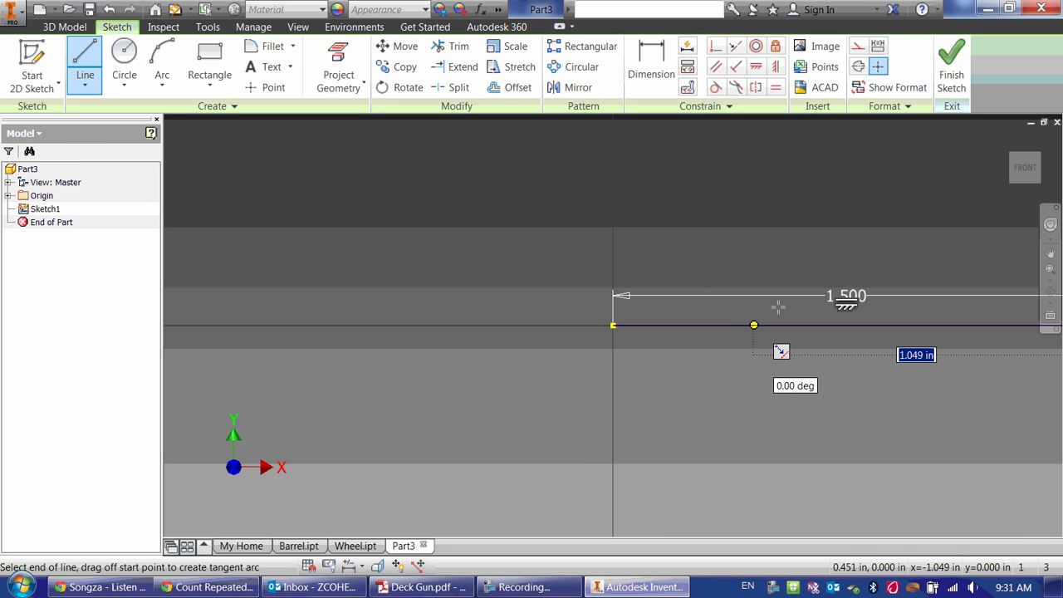
left_click(1049, 267)
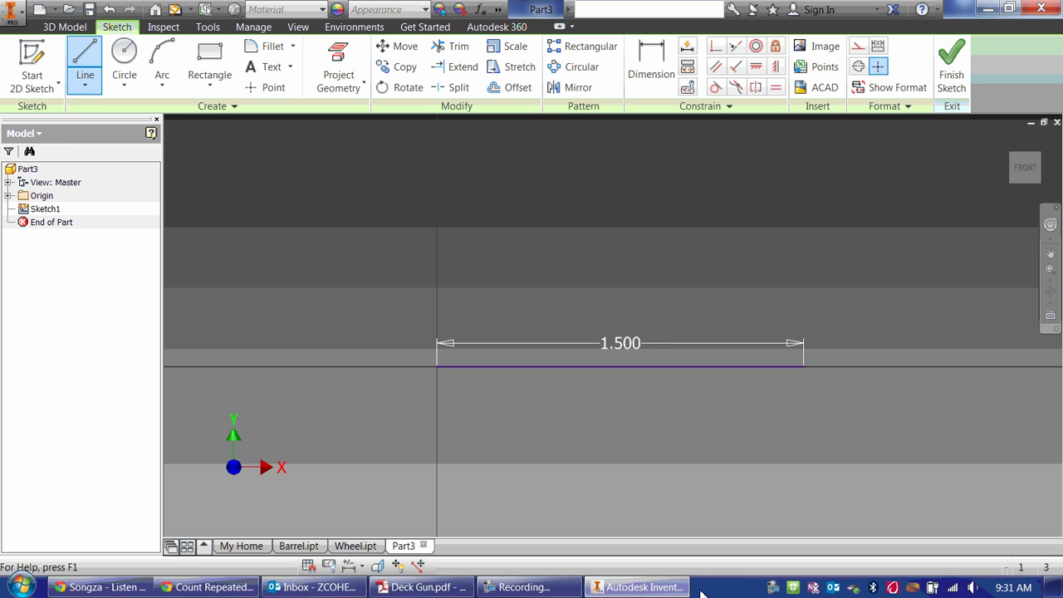
Draw a circle centred on the 1.500 line's midpoint
left_click(421, 587)
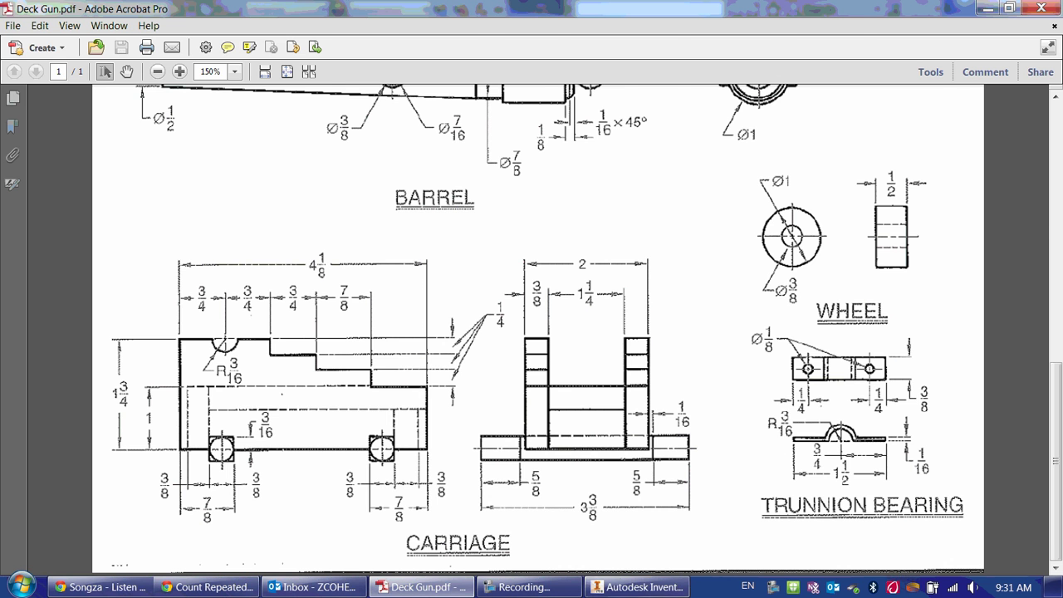
left_click(636, 587)
key("c")
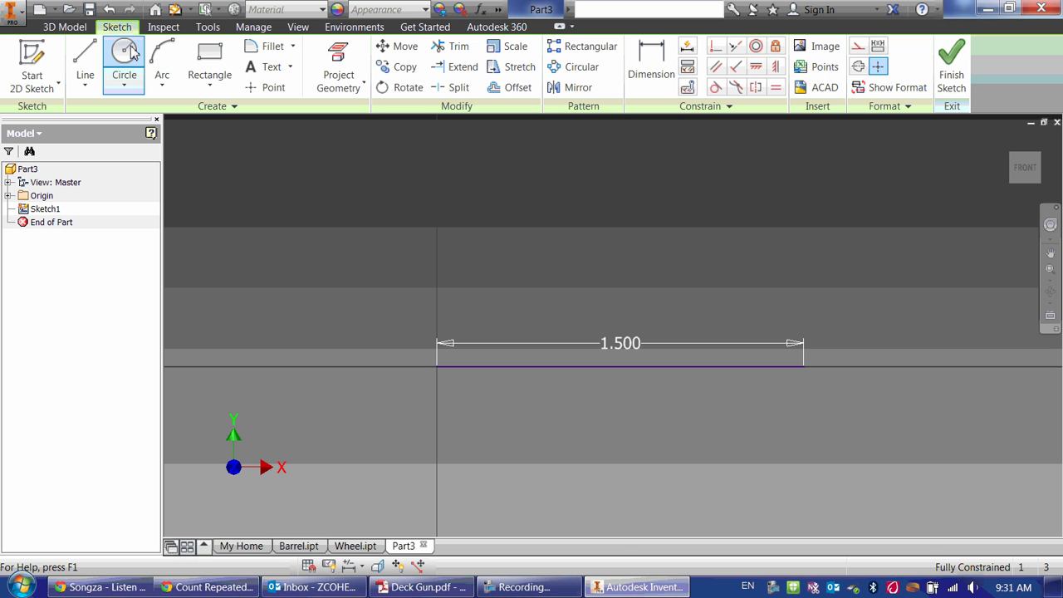
left_click(620, 366)
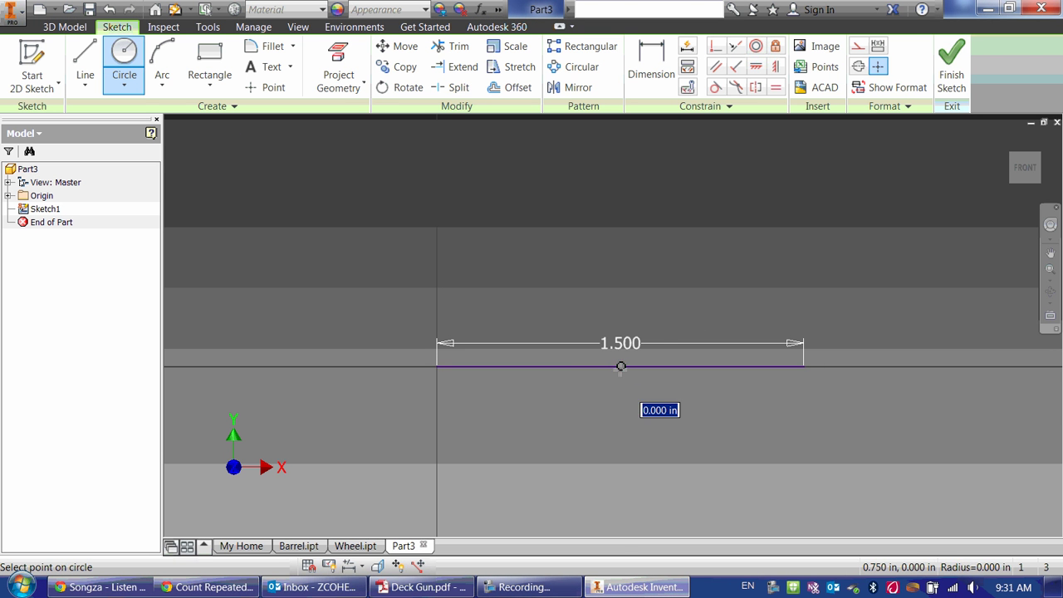
right_click(629, 312)
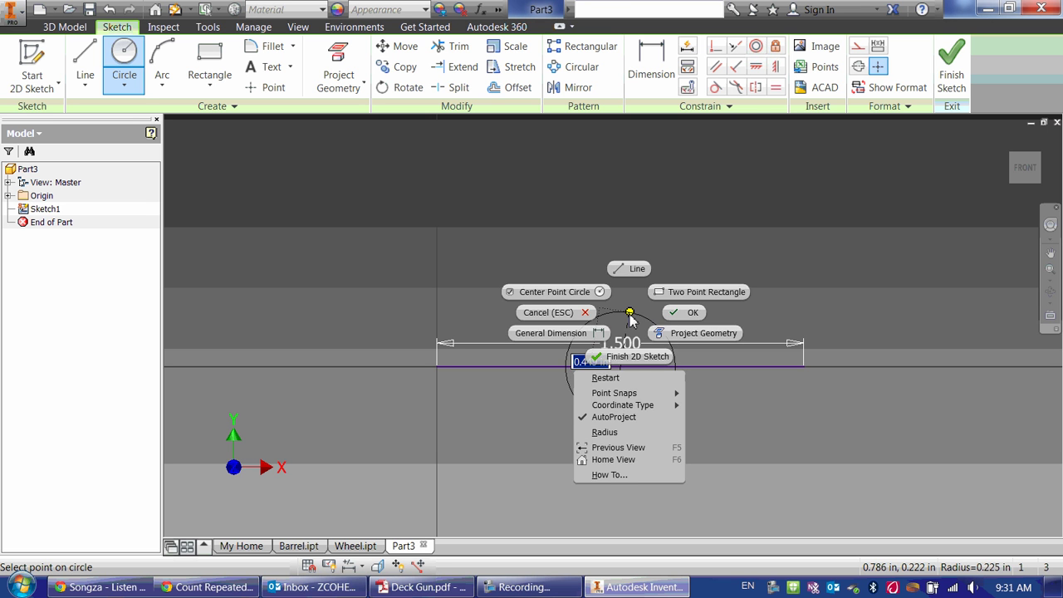
key("Escape")
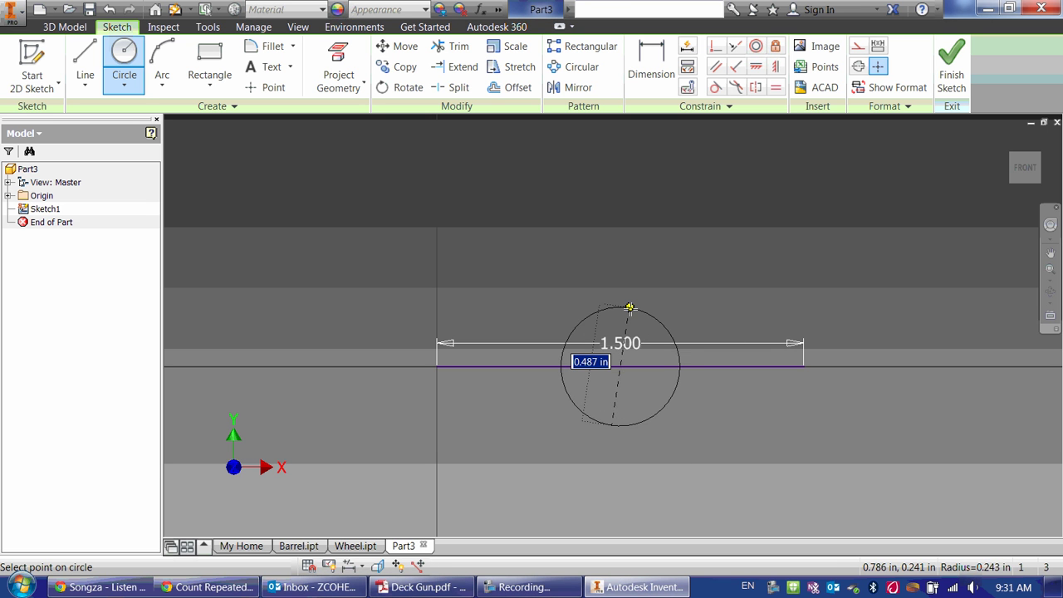
left_click(629, 307)
key("Escape")
Dimension the circle's diameter to .375 (3/16*2)
key("d")
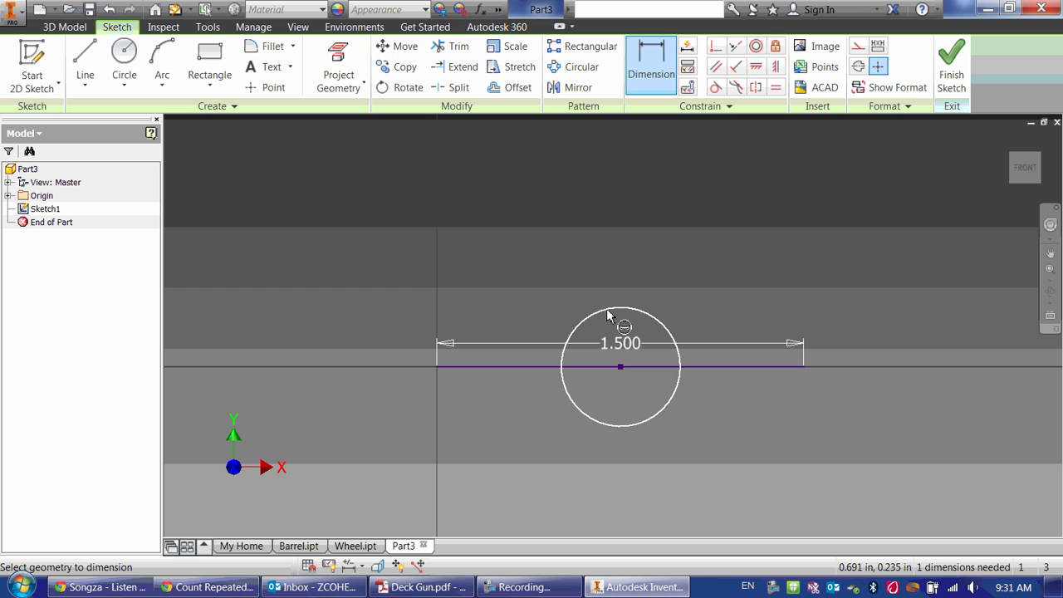
left_click(608, 317)
left_click(536, 266)
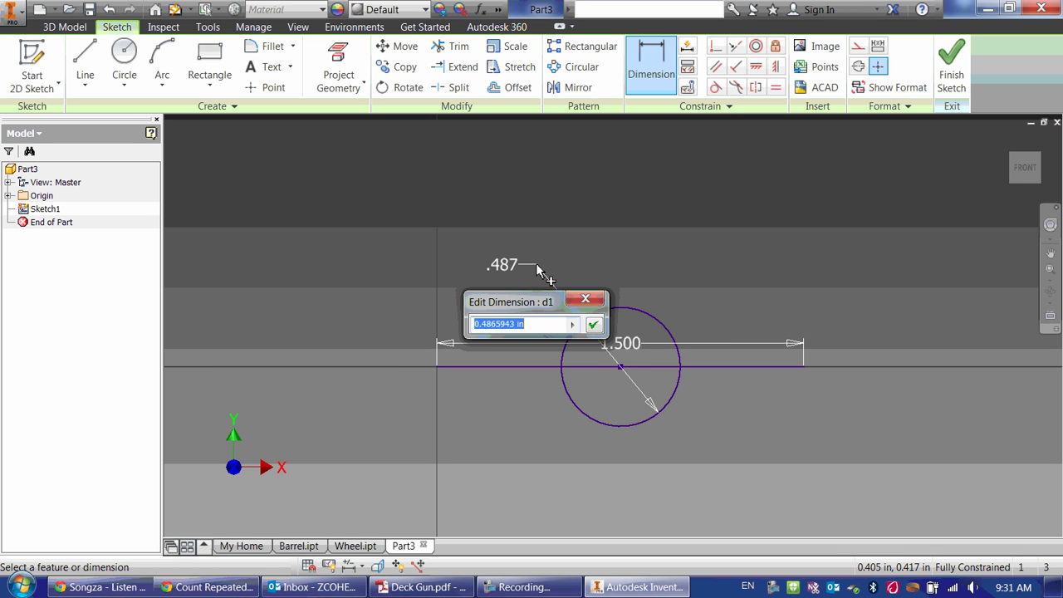
type("3/16*2")
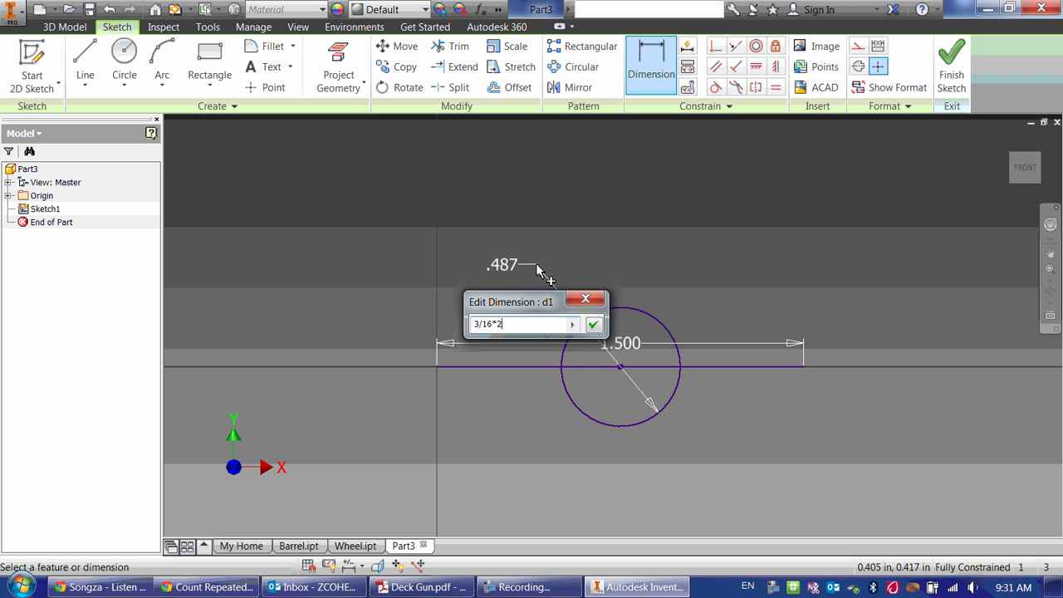
key("Return")
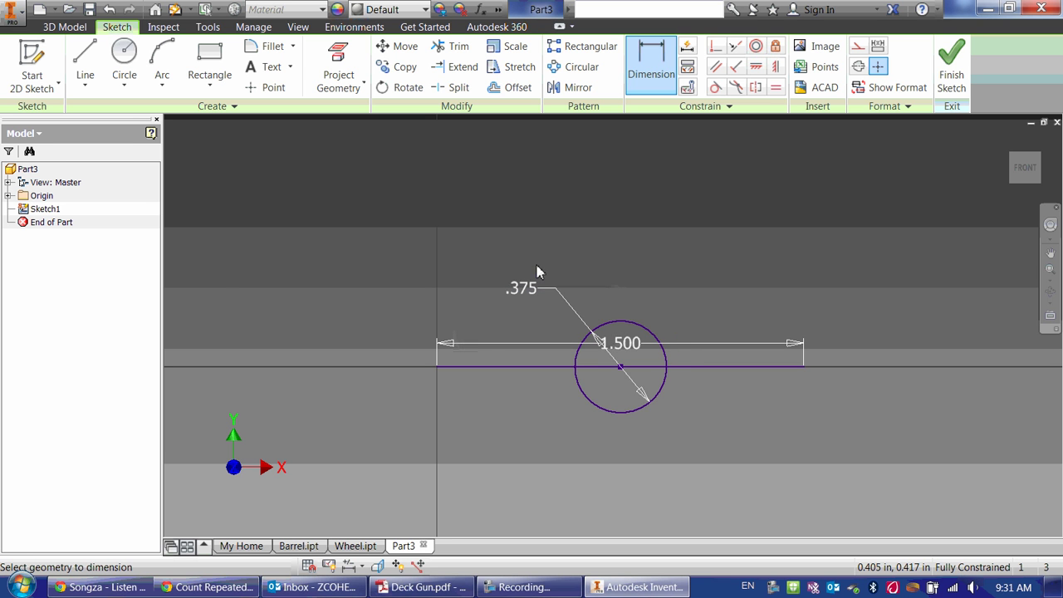
key("Escape")
scroll(668, 387, "up", 3)
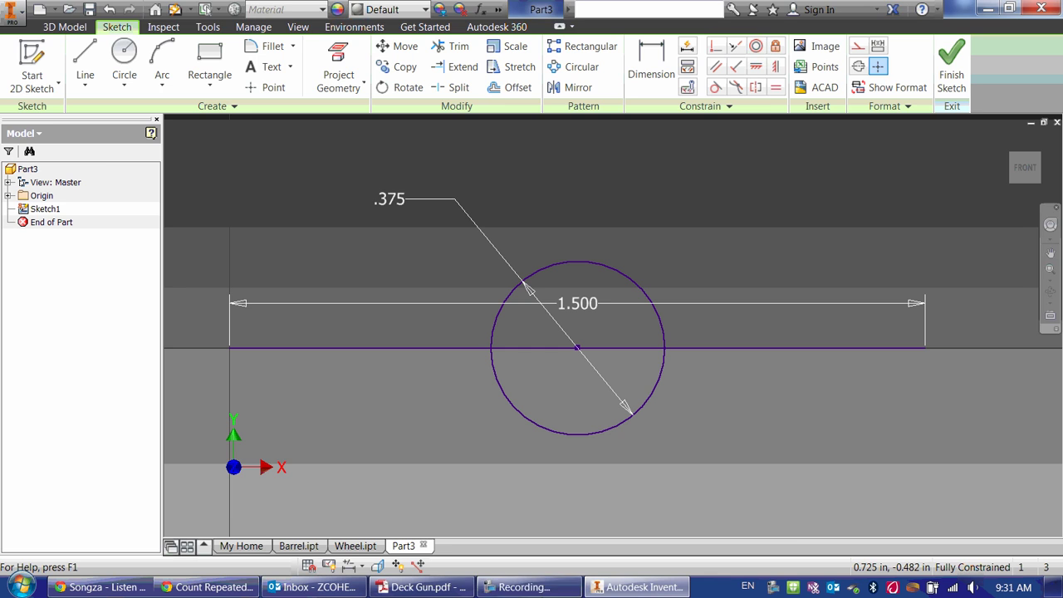
Trim away the circle's lower half and the line segment inside the circle
left_click(423, 587)
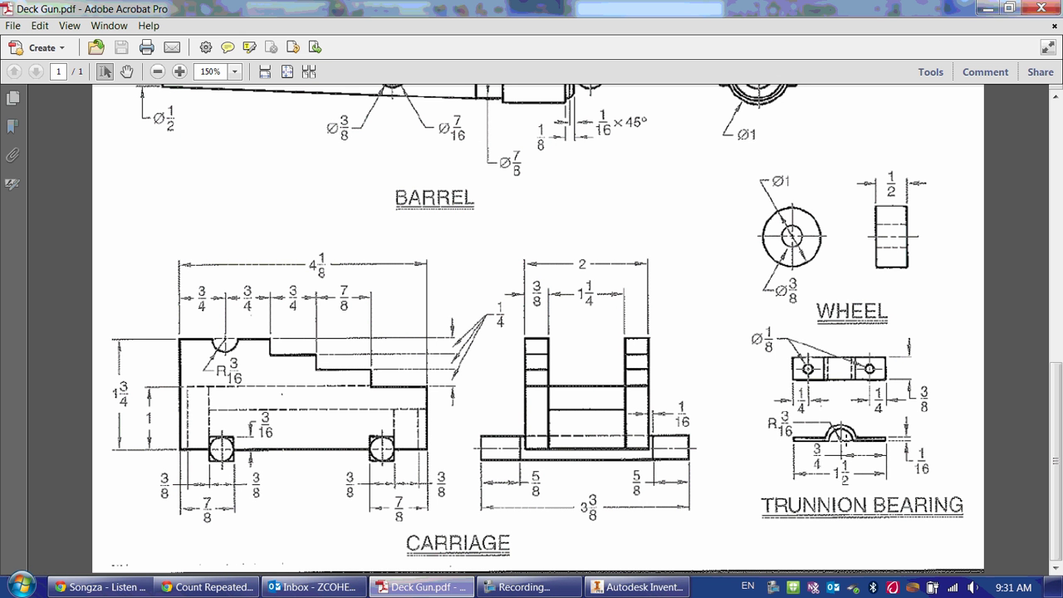
left_click(635, 587)
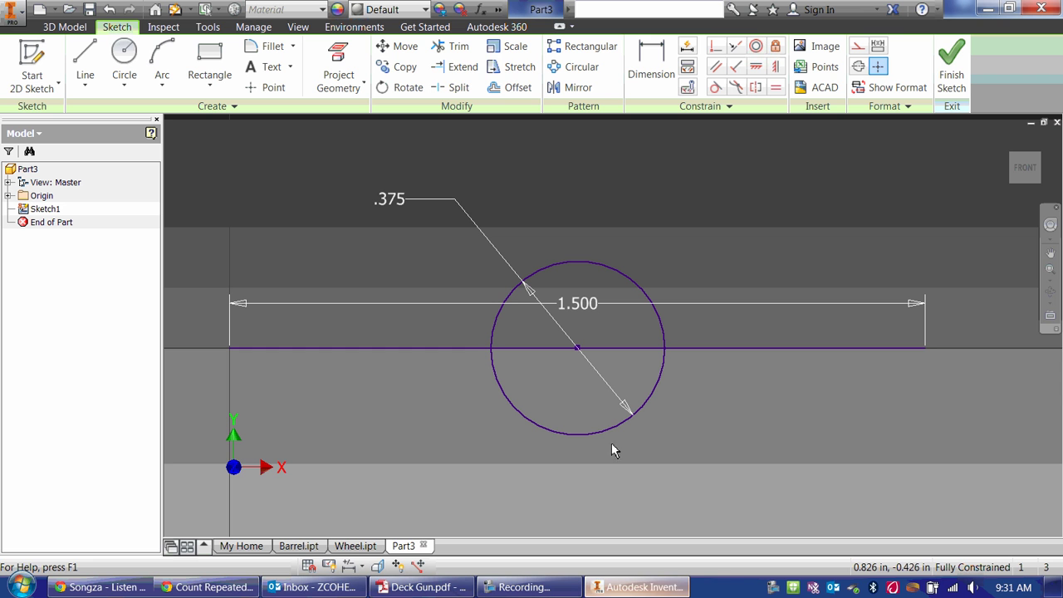
key("x")
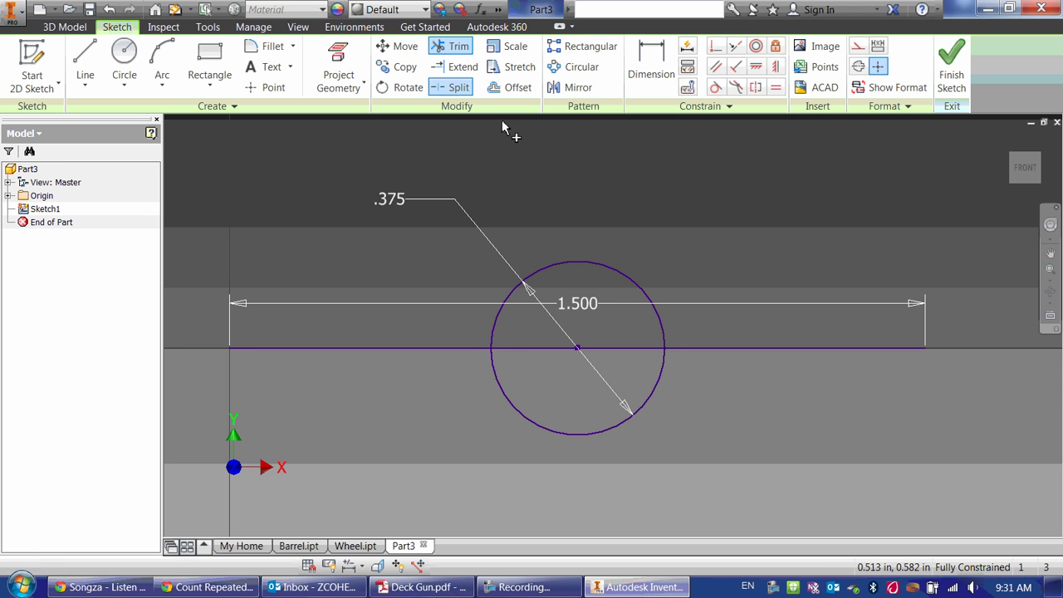
left_click(571, 434)
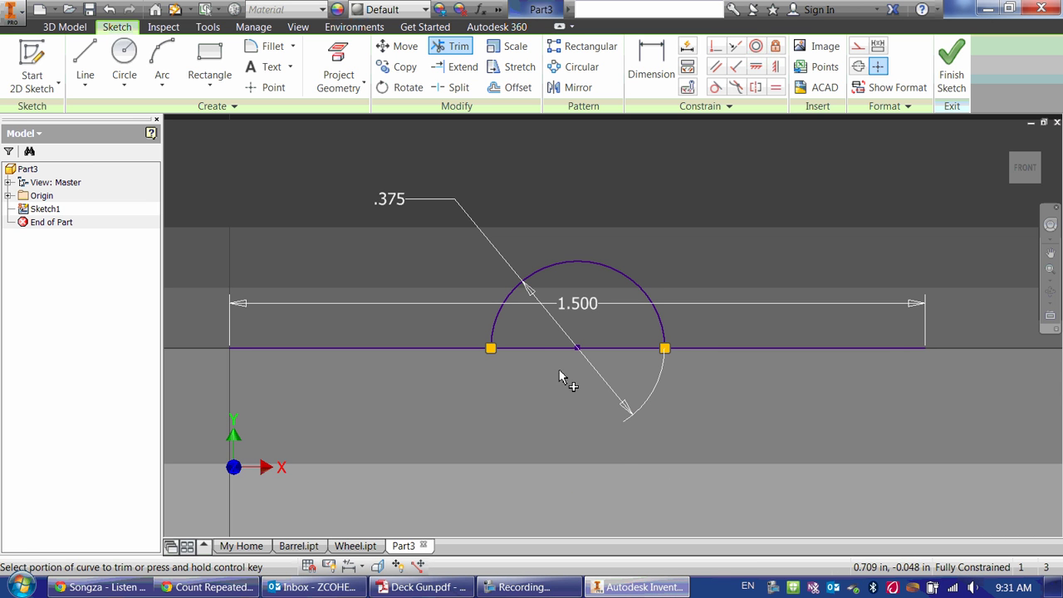
left_click(614, 347)
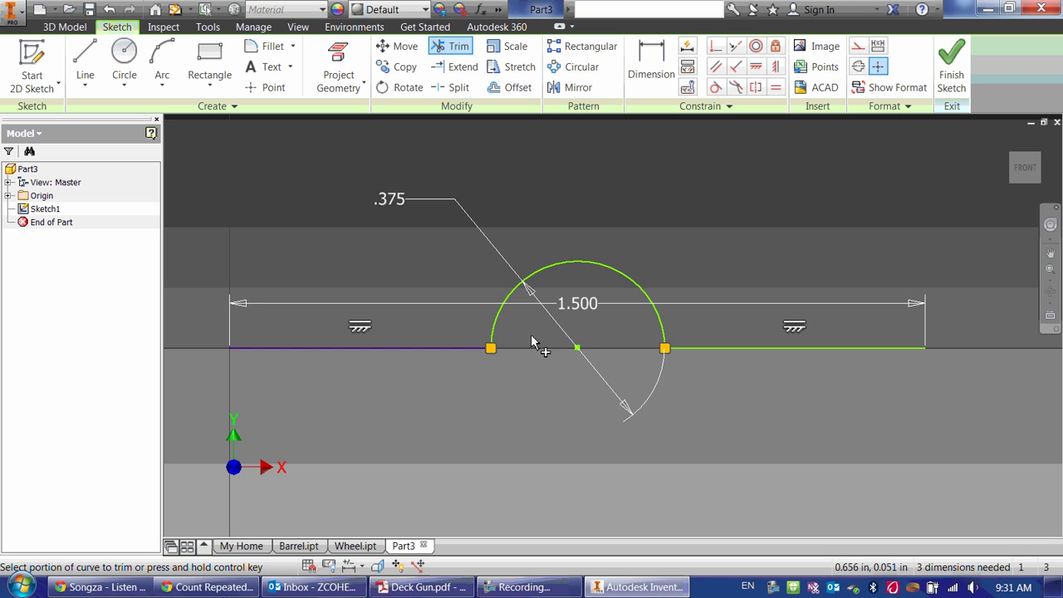
key("Escape")
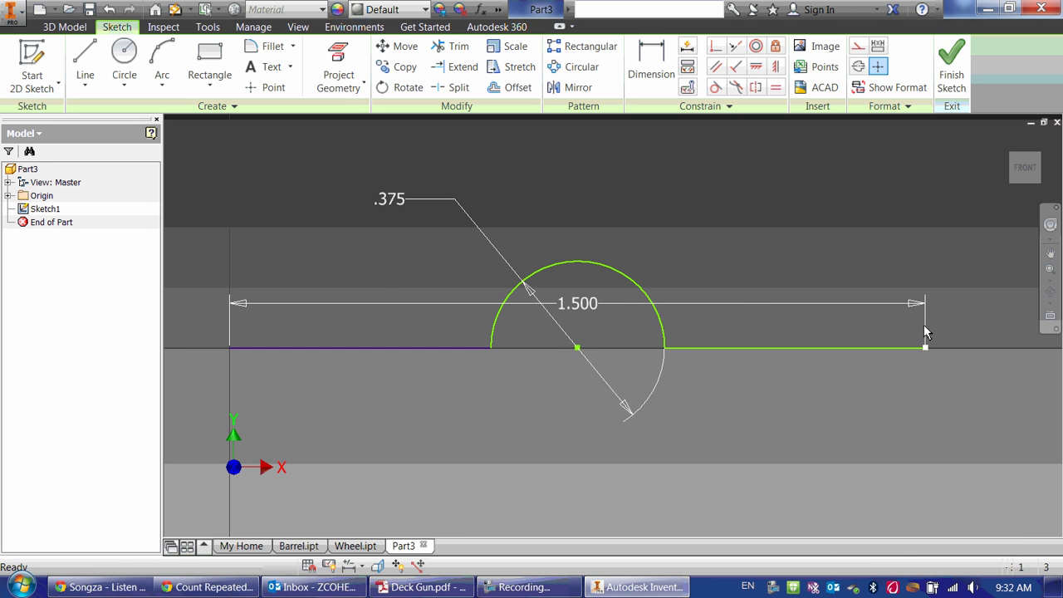
mouse_move(925, 347)
left_mouse_down()
mouse_move(884, 208)
mouse_move(901, 435)
mouse_move(920, 267)
left_mouse_up()
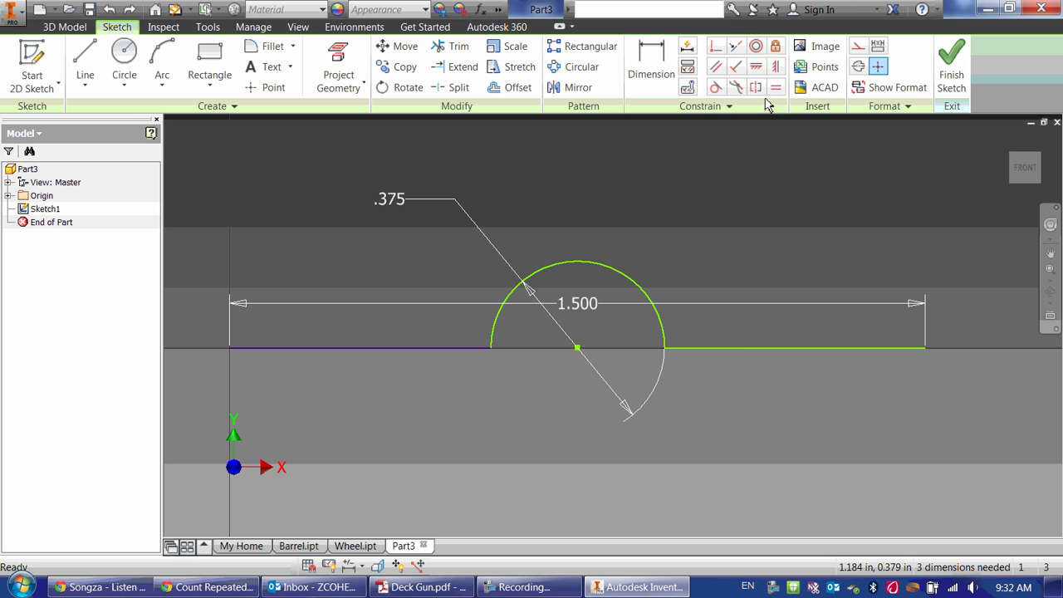
Constrain the arc's endpoint onto the base line and level the arc centre with it
left_click(756, 66)
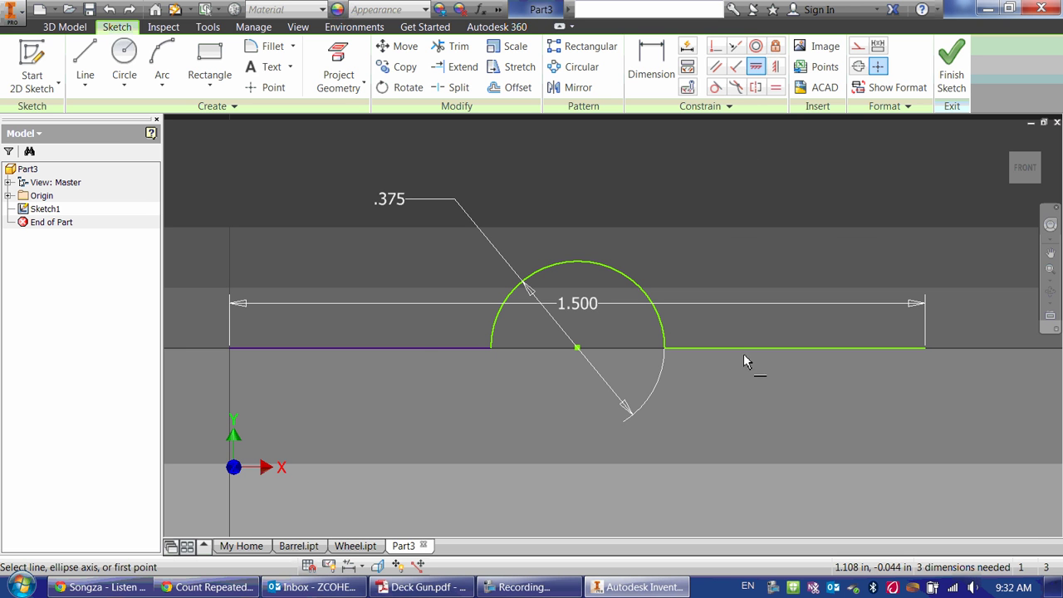
left_click(423, 351)
left_click(662, 349)
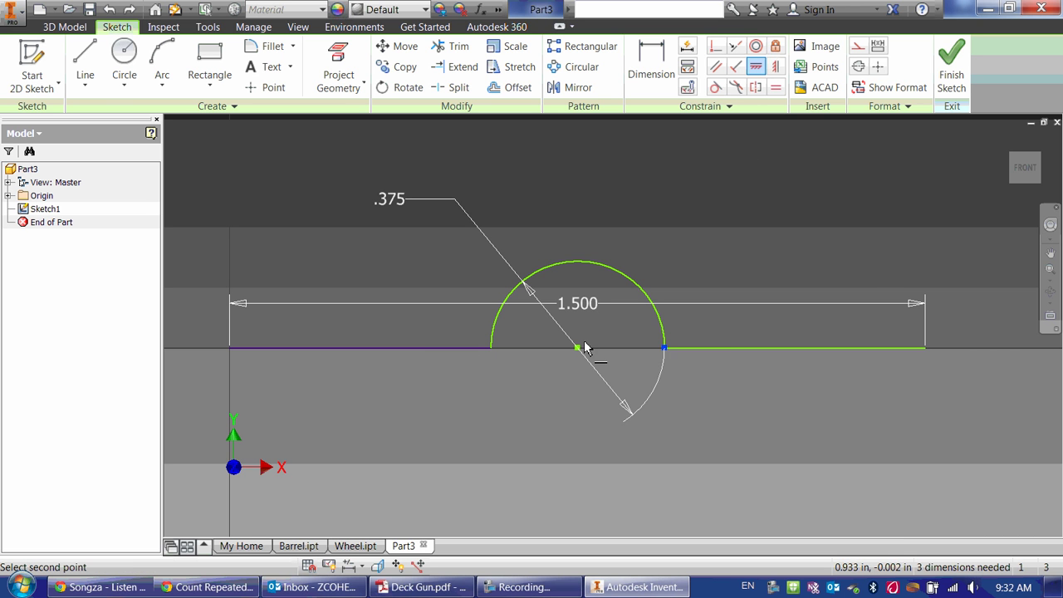
left_click(492, 349)
key("Escape")
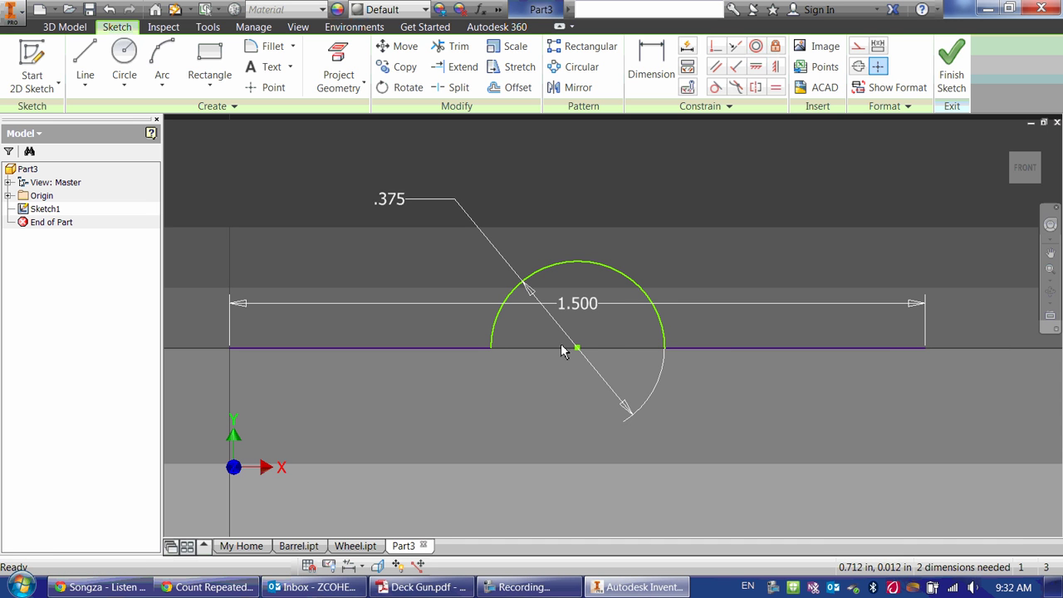
left_click_drag(577, 357, 687, 195)
left_click(756, 66)
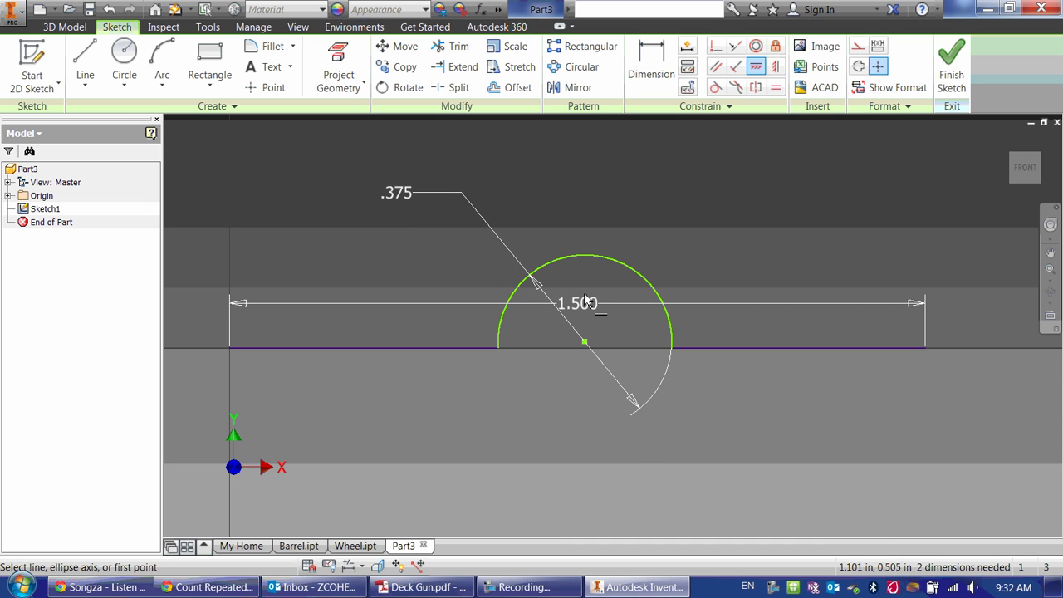
left_click(585, 342)
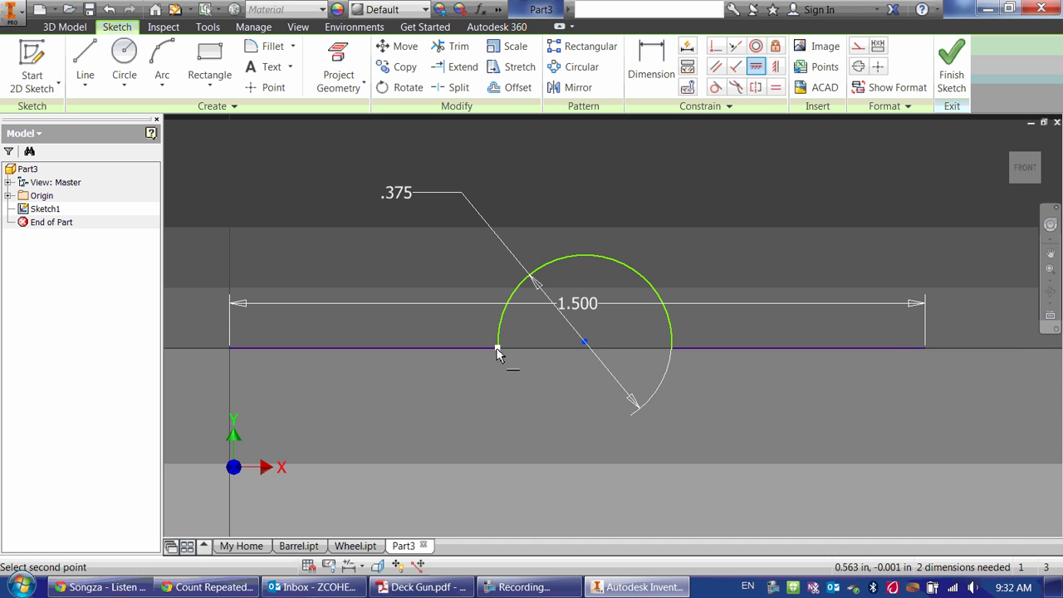
left_click(496, 349)
key("Escape")
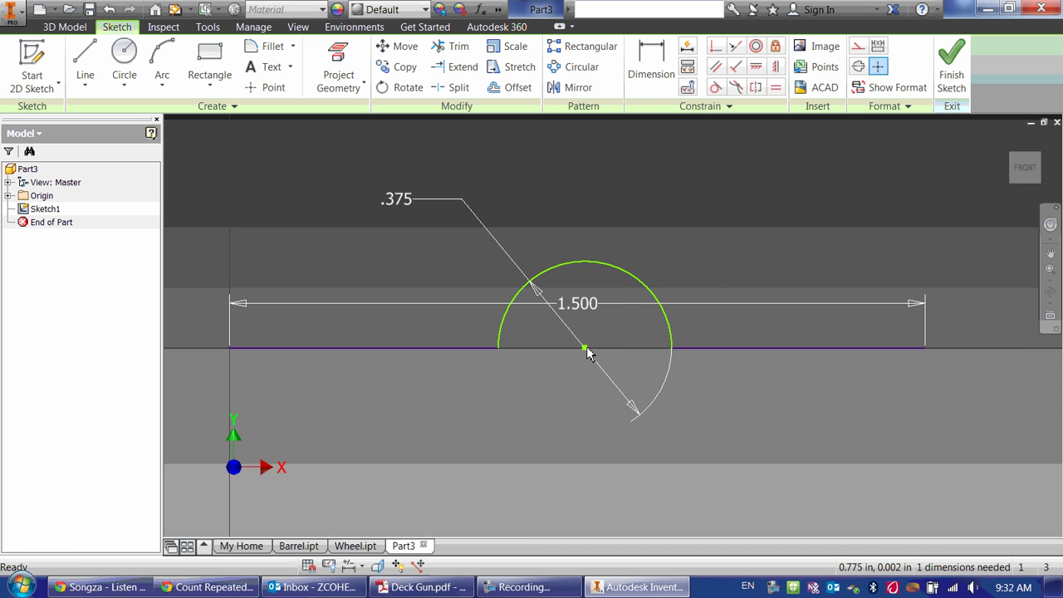
mouse_move(586, 347)
left_mouse_down()
mouse_move(650, 347)
mouse_move(527, 347)
mouse_move(566, 347)
left_mouse_up()
Dimension the arc centre .750 in from the base line's left endpoint
key("d")
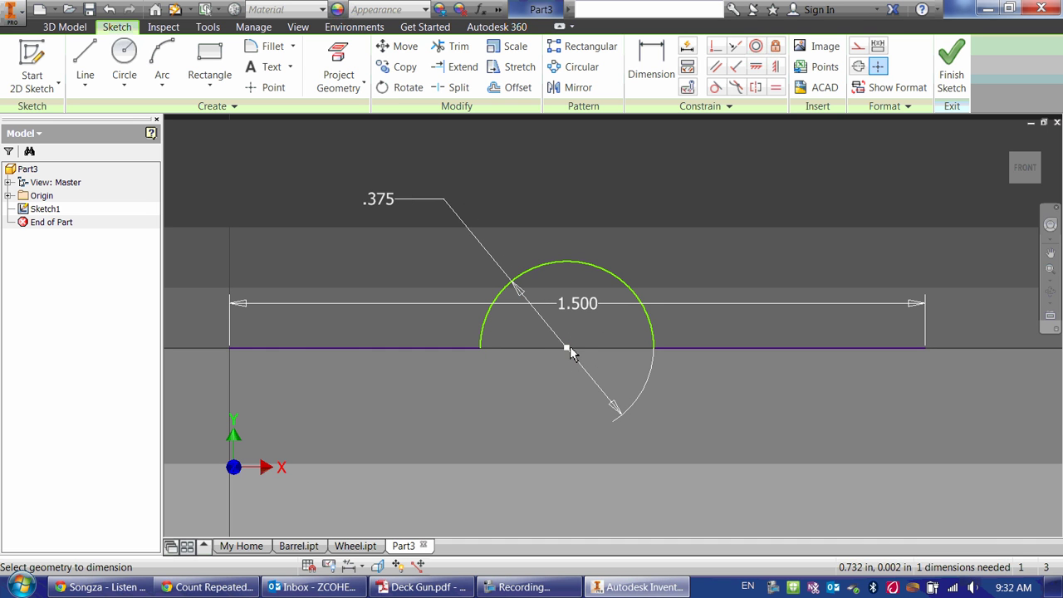
left_click(230, 347)
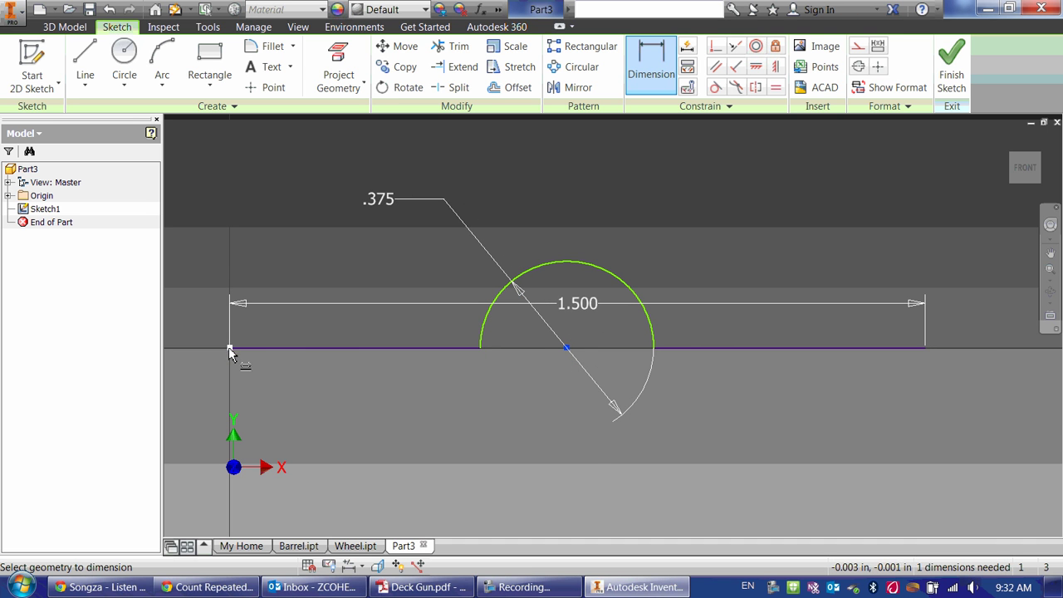
left_click(567, 347)
left_click(399, 426)
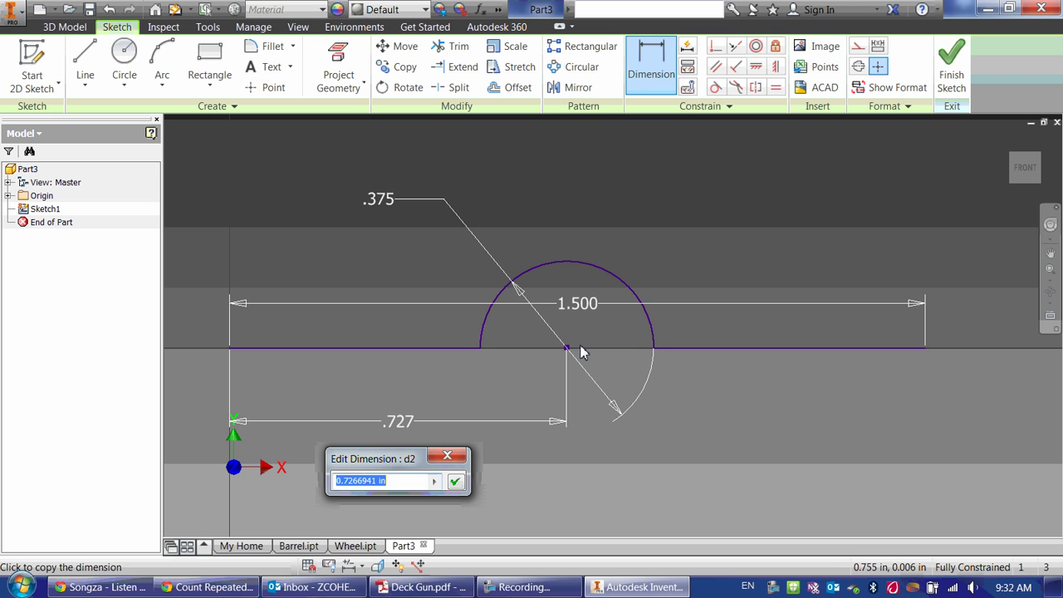
type(".75")
key("Return")
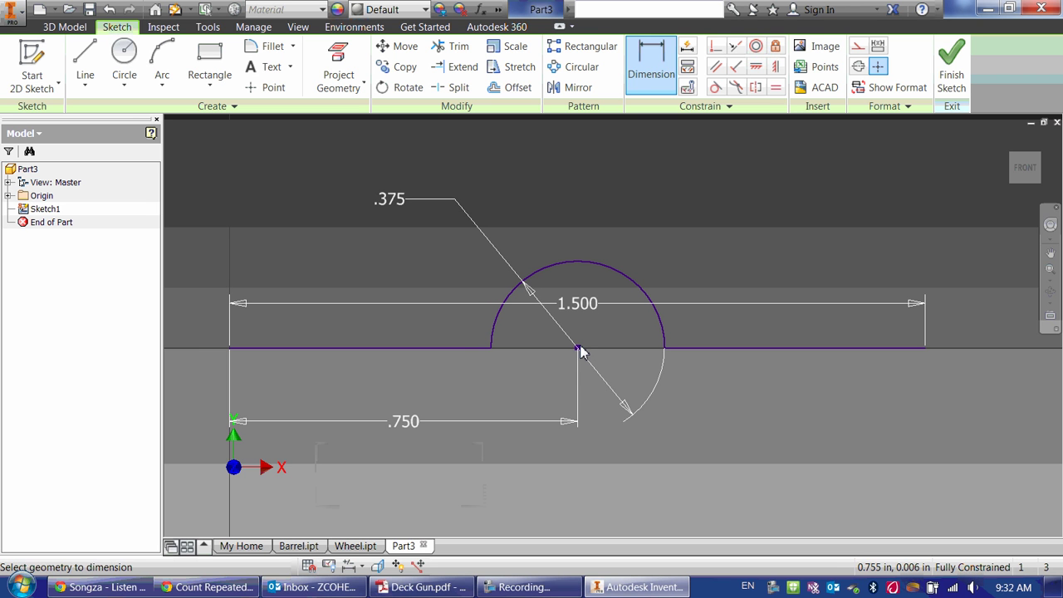
key("Escape")
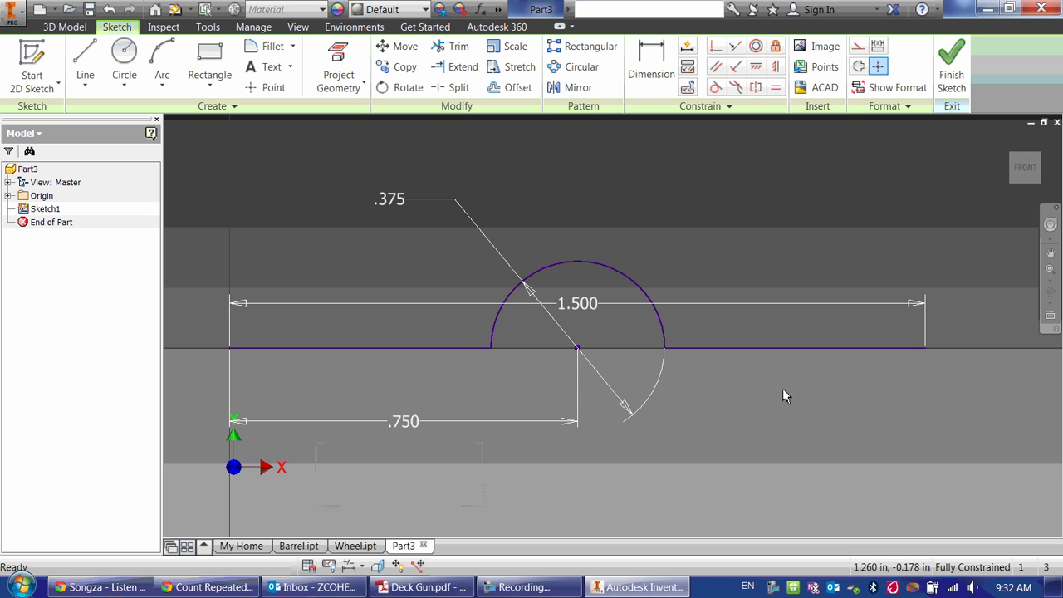
Offset the strip-and-bump profile upward by 1/16 in (.063)
left_click(419, 587)
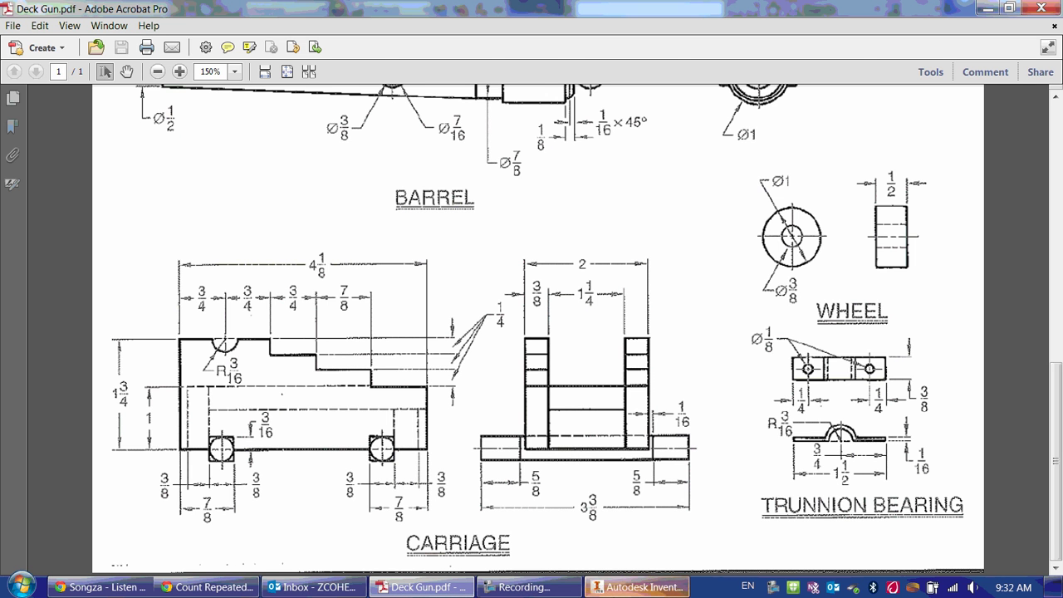
left_click(619, 586)
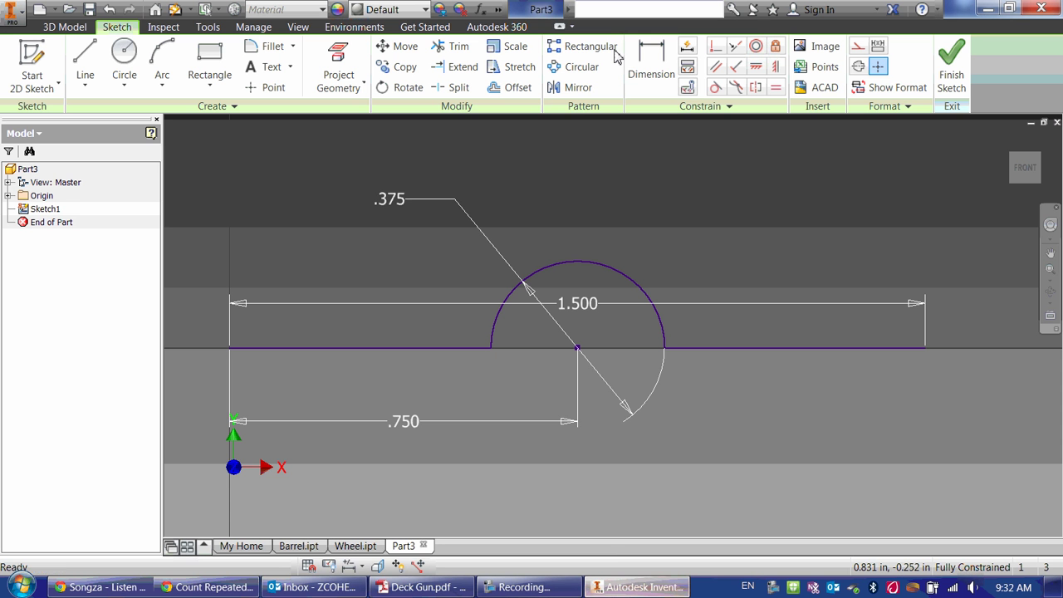
left_click(490, 88)
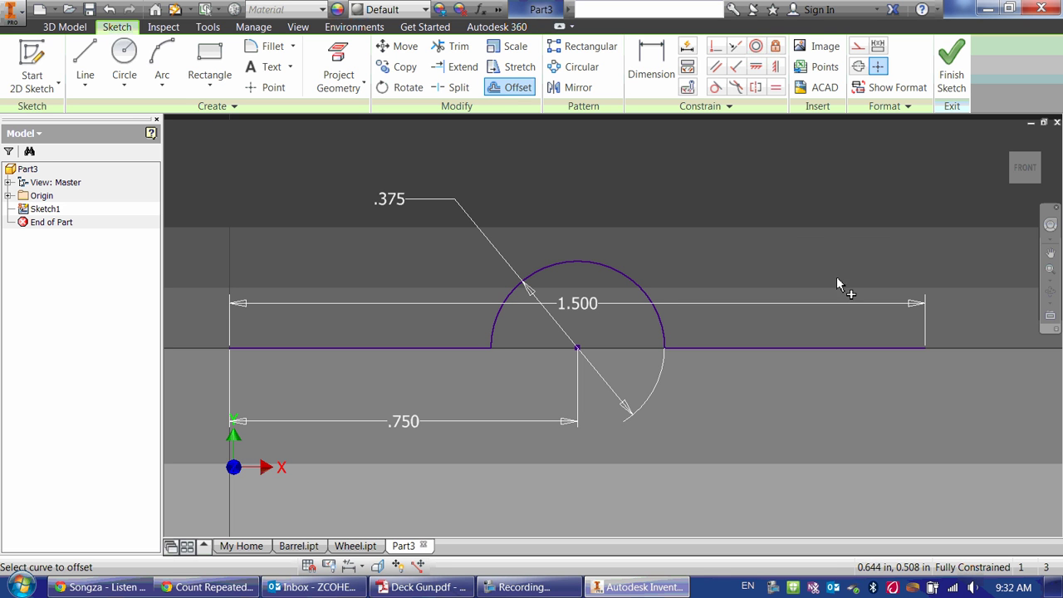
left_click(761, 349)
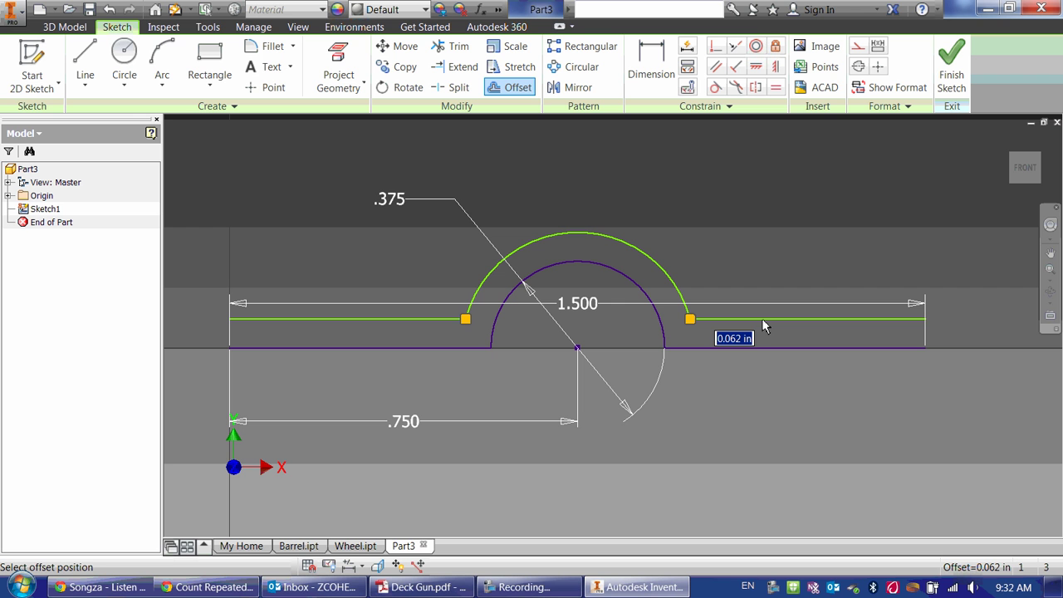
type("1/16")
key("Return")
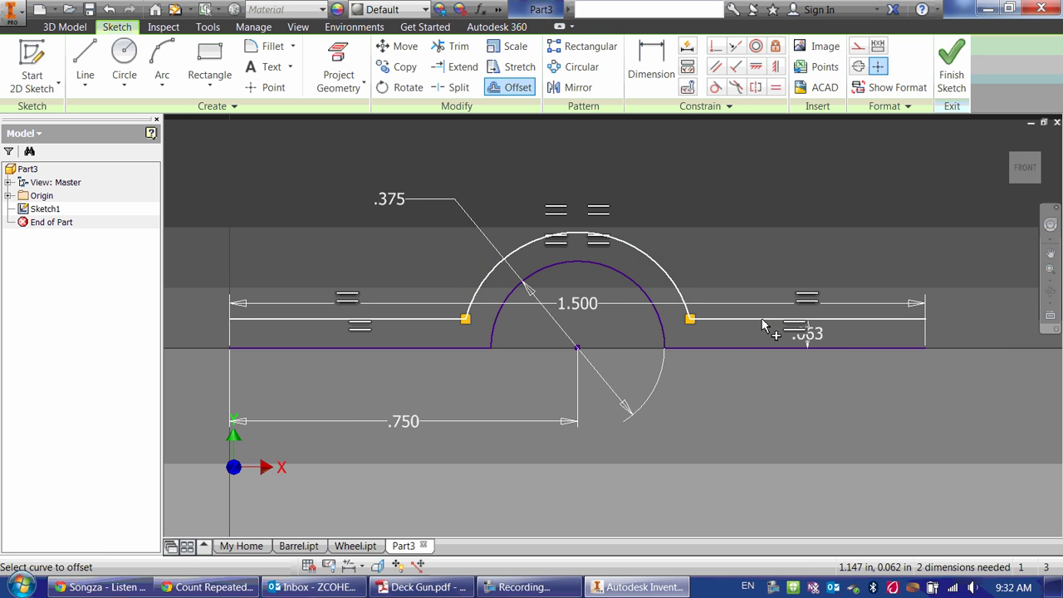
key("Escape")
left_click_drag(716, 320, 722, 361)
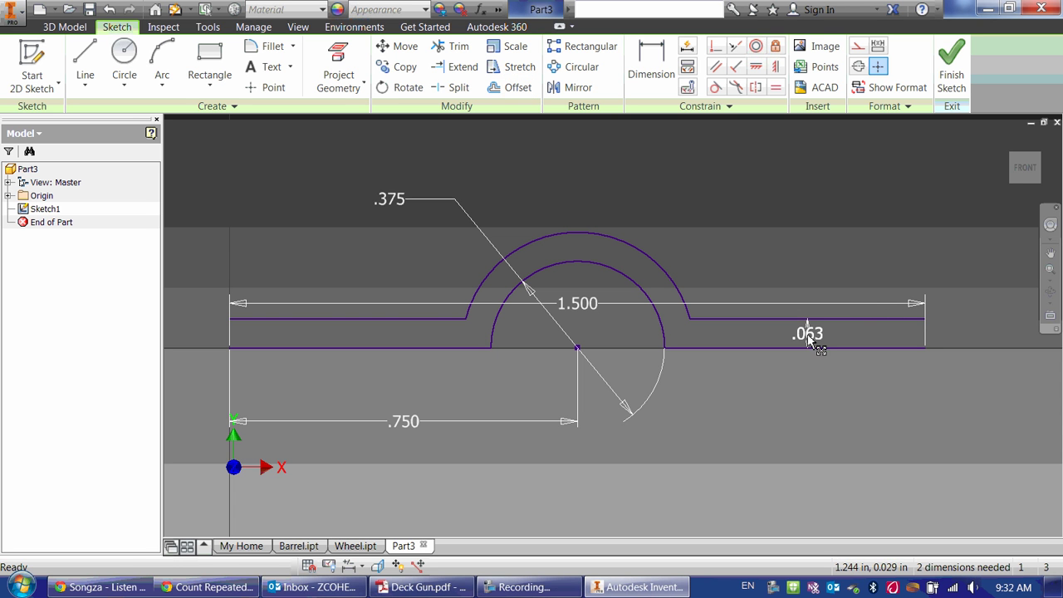
Close the profile's left and right ends with short vertical lines
key("l")
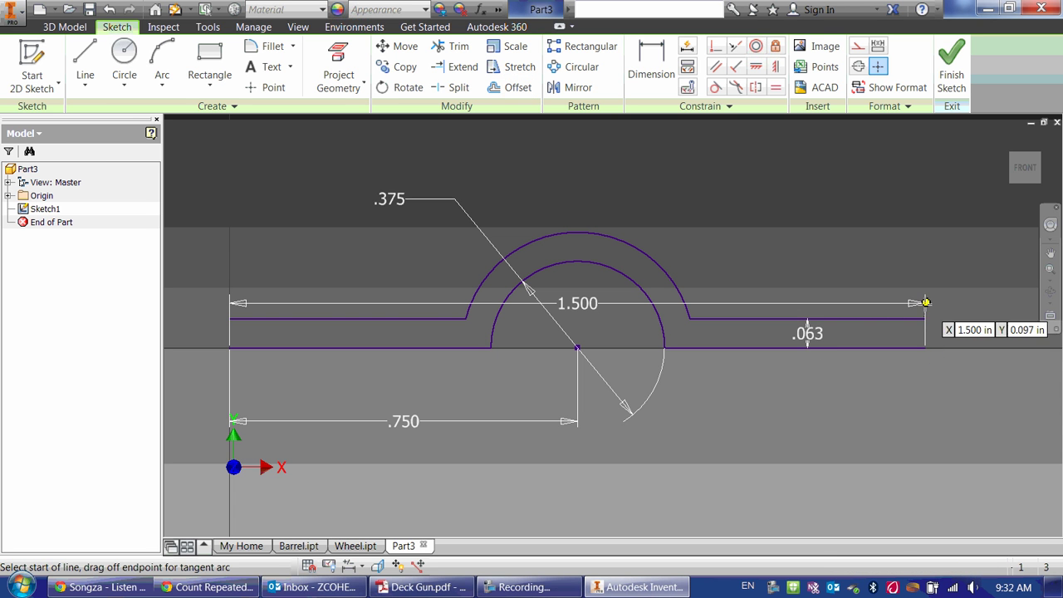
left_click(925, 318)
left_click(925, 347)
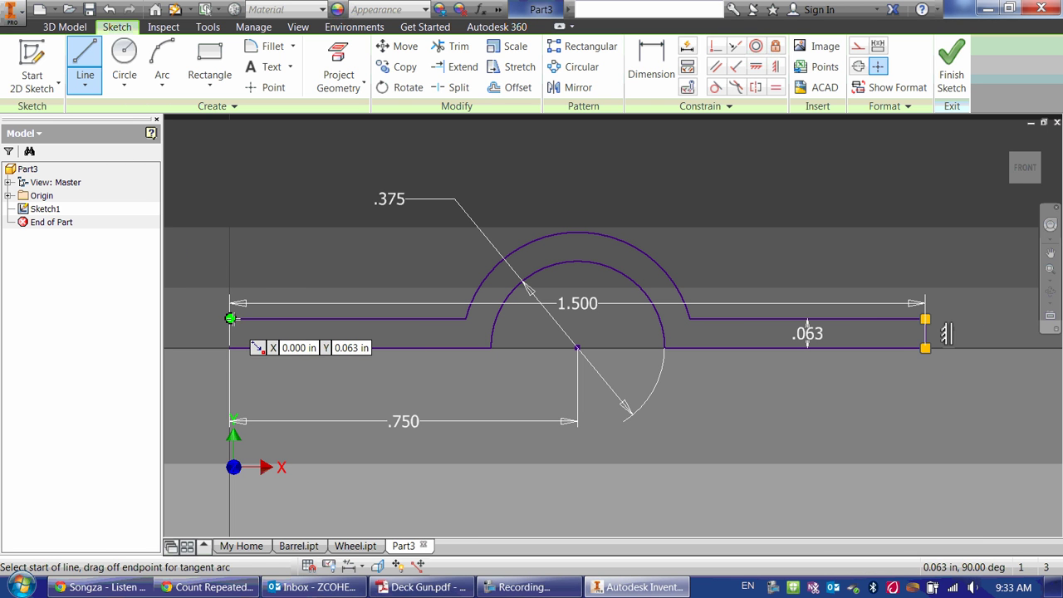
left_click(230, 318)
left_click(230, 347)
key("Escape")
Move the 1.500 dimension below the profile and orbit into a tilted 3-D view
scroll(237, 333, "up", 3)
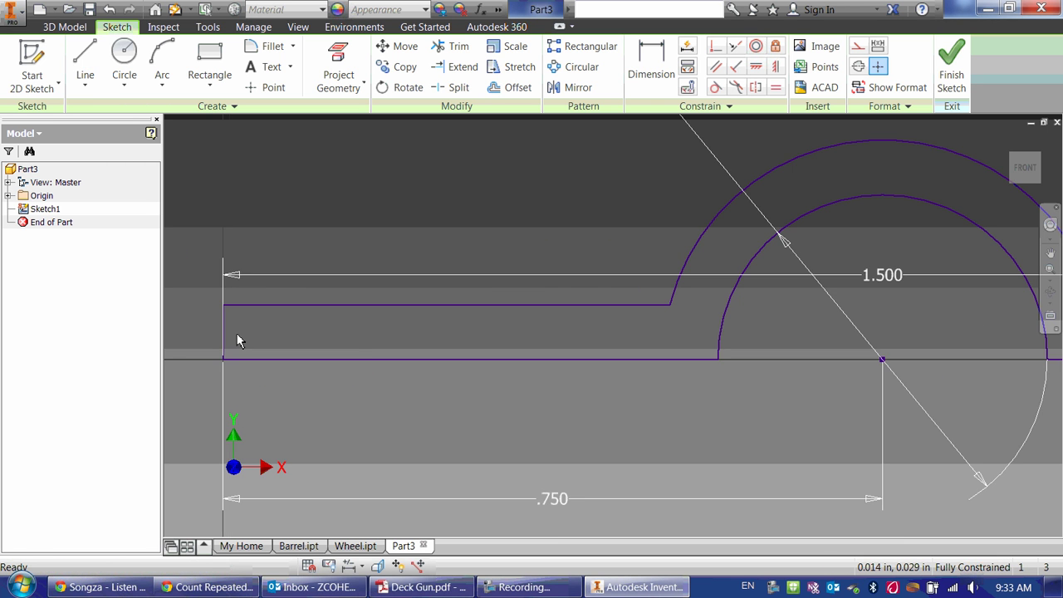
scroll(362, 341, "down", 2)
left_click_drag(671, 304, 672, 415)
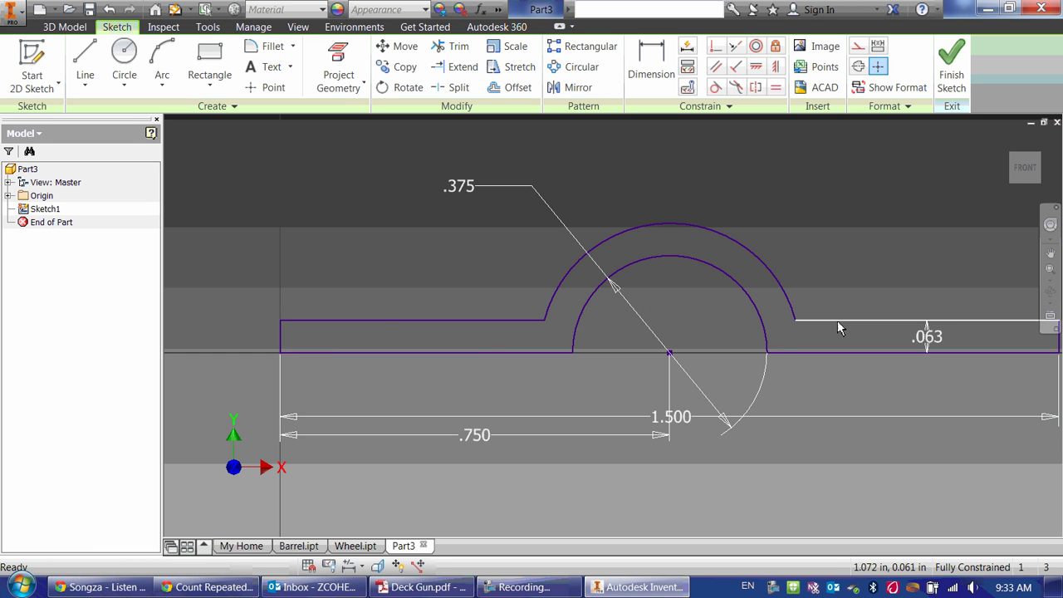
mouse_move(837, 325)
middle_mouse_down()
mouse_move(385, 314)
mouse_move(693, 316)
middle_mouse_up()
middle_click_drag(610, 318, 632, 336)
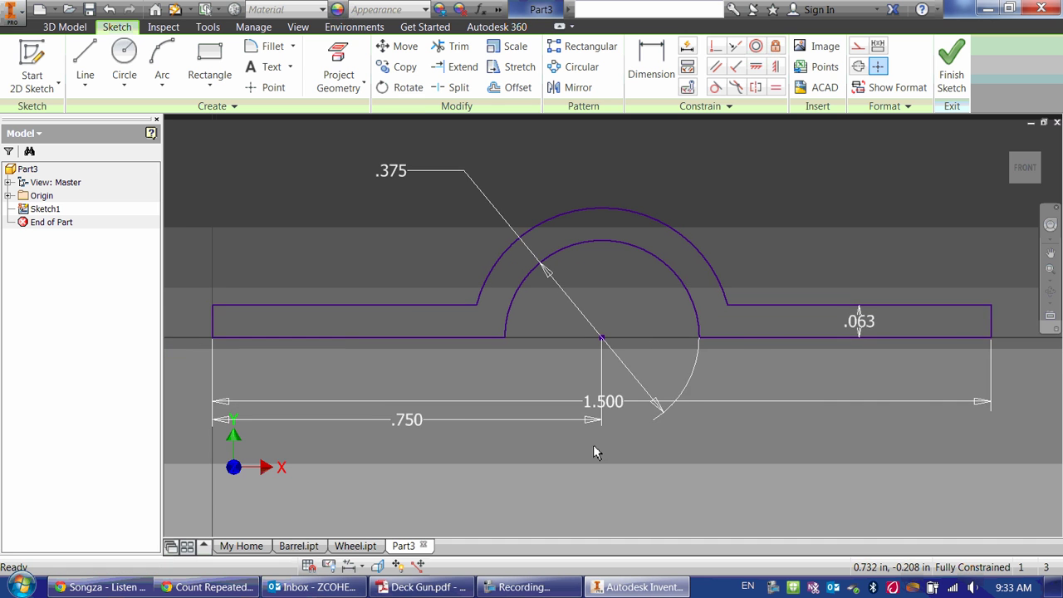
mouse_move(593, 444)
middle_mouse_down("shift")
mouse_move(562, 382)
mouse_move(677, 366)
middle_mouse_up("shift")
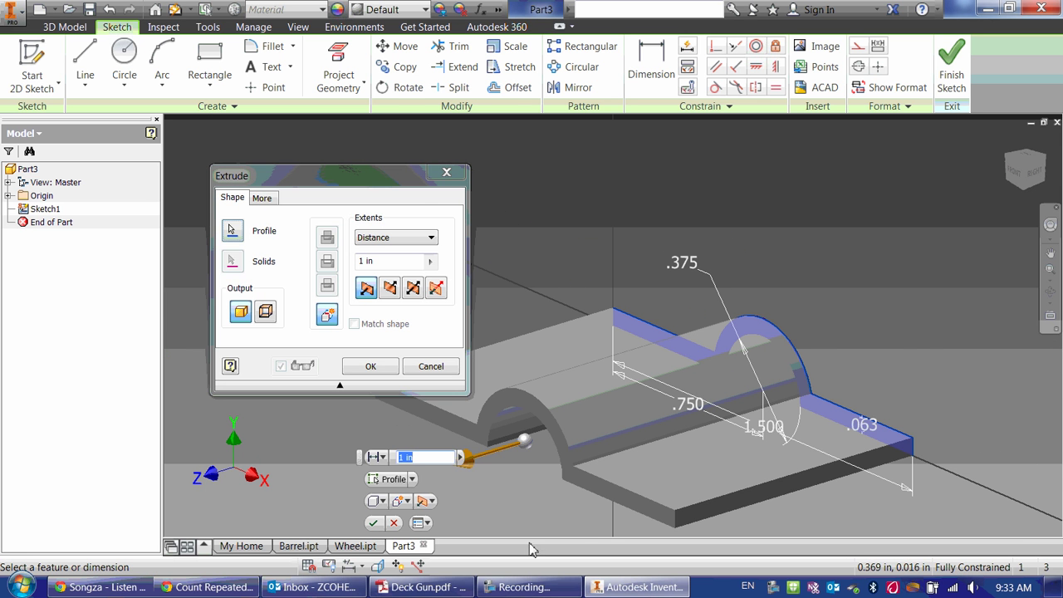
Set the extrusion distance to 3/4 in to create Extrusion1
left_click(469, 587)
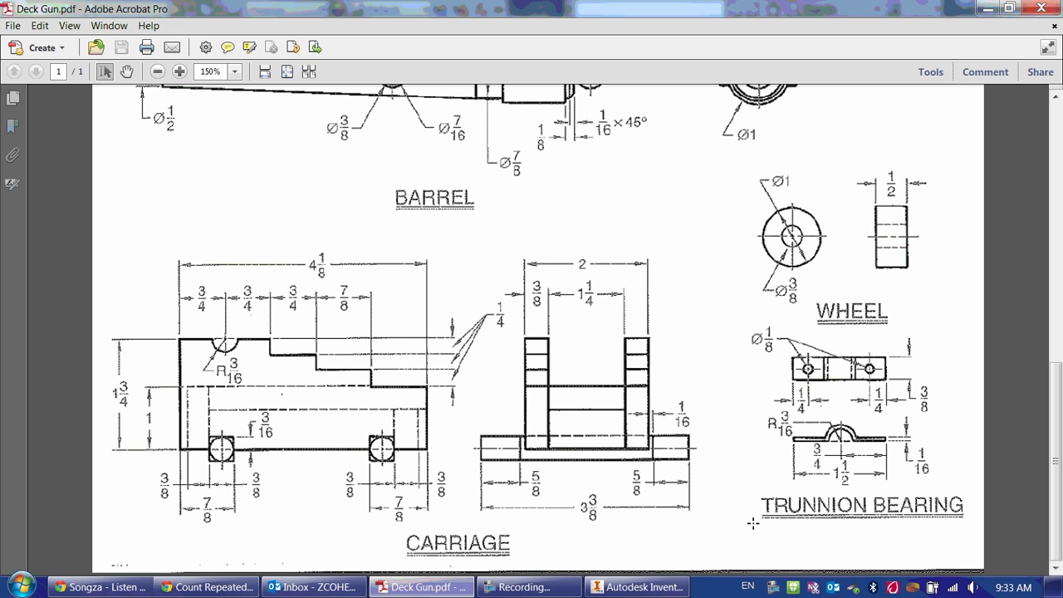
left_click(636, 587)
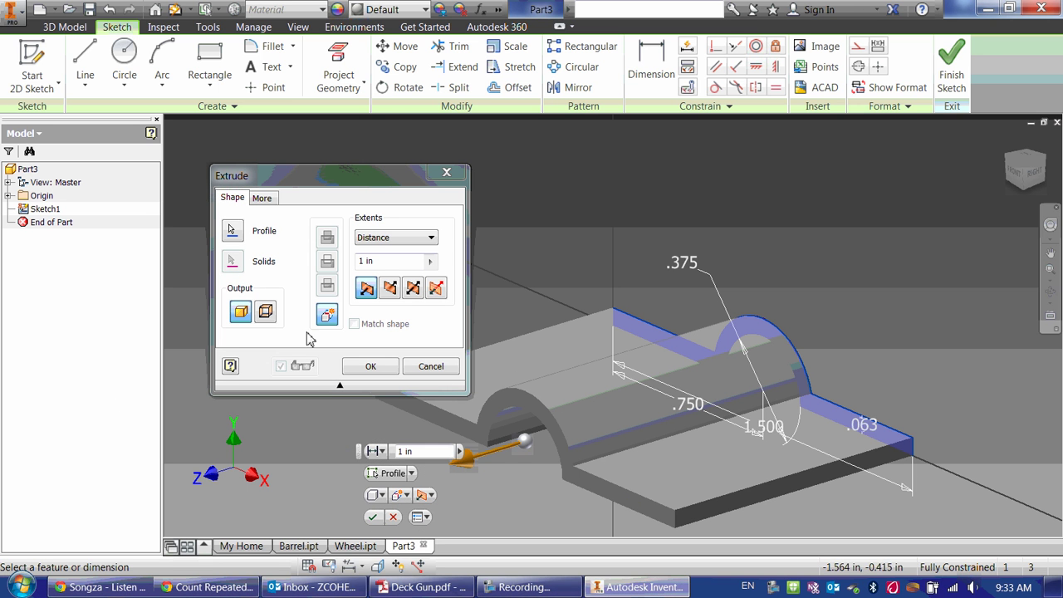
left_click(260, 247)
type("3/")
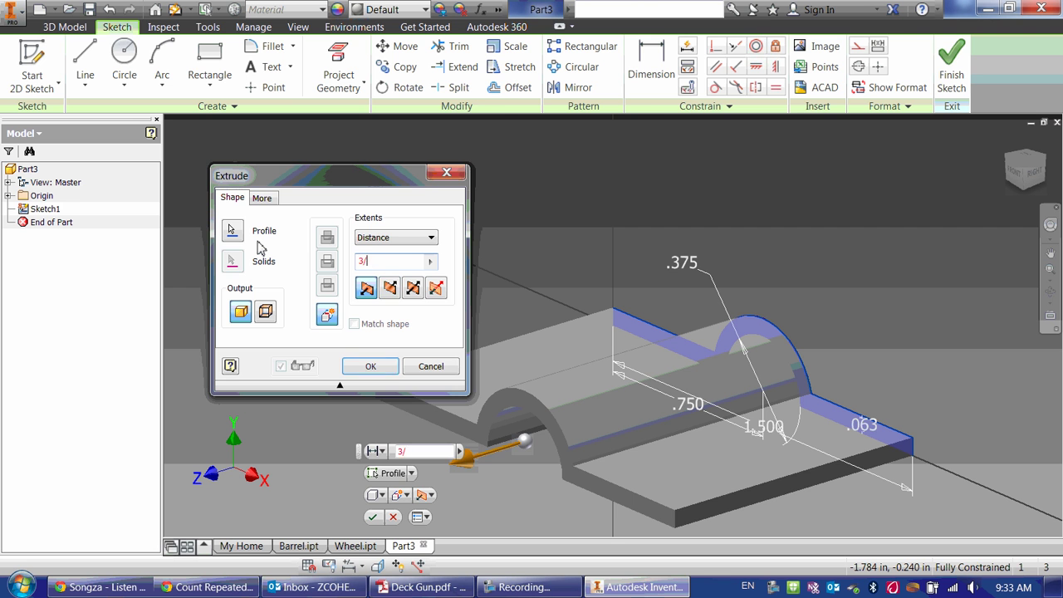
type("4")
key("Return")
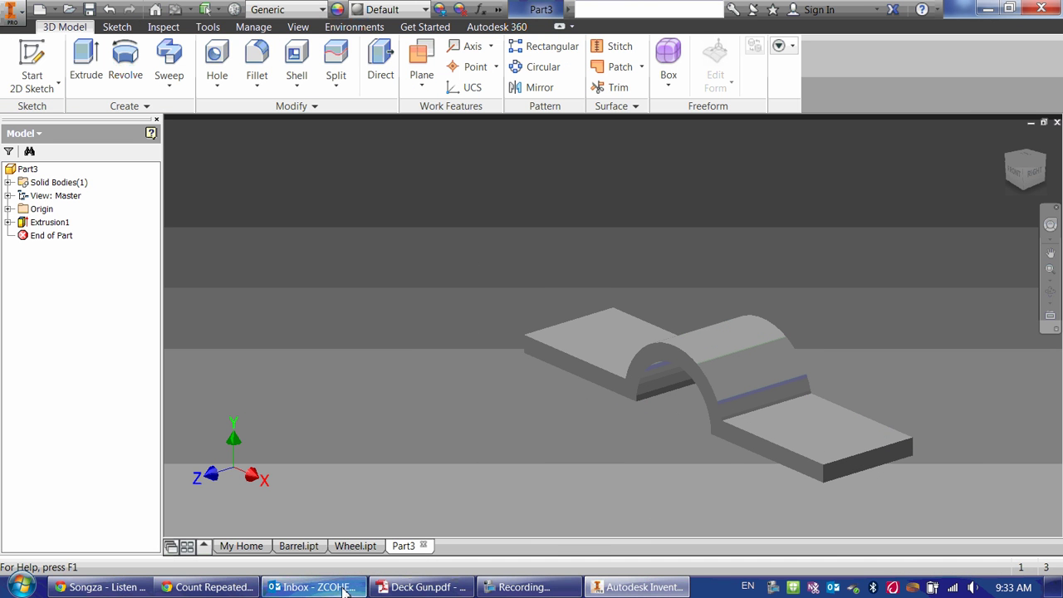
After checking Deck Gun.pdf, start Sketch2 on the part's top face
left_click(420, 587)
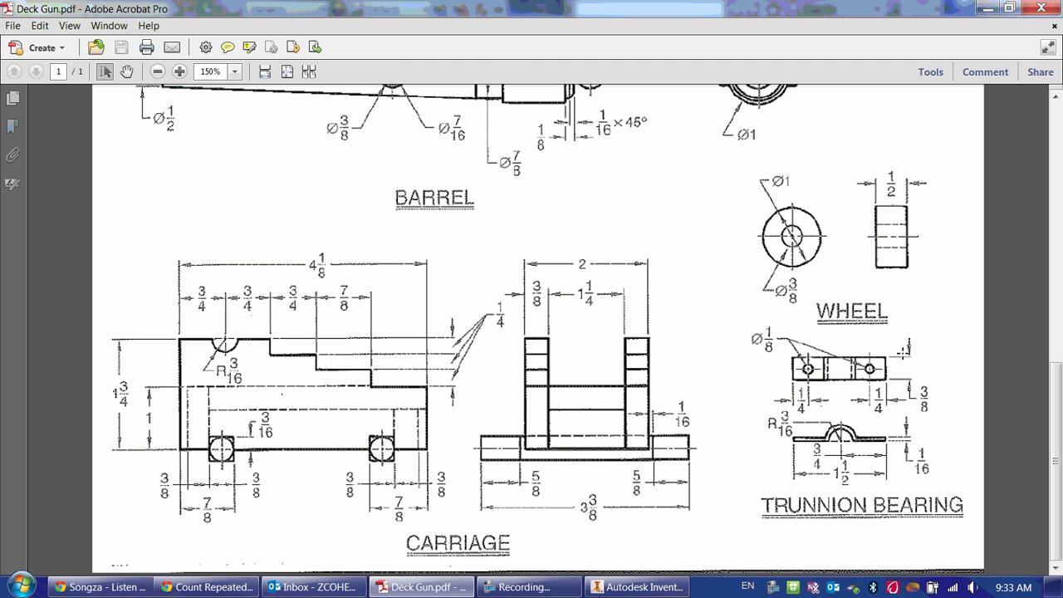
left_click(635, 587)
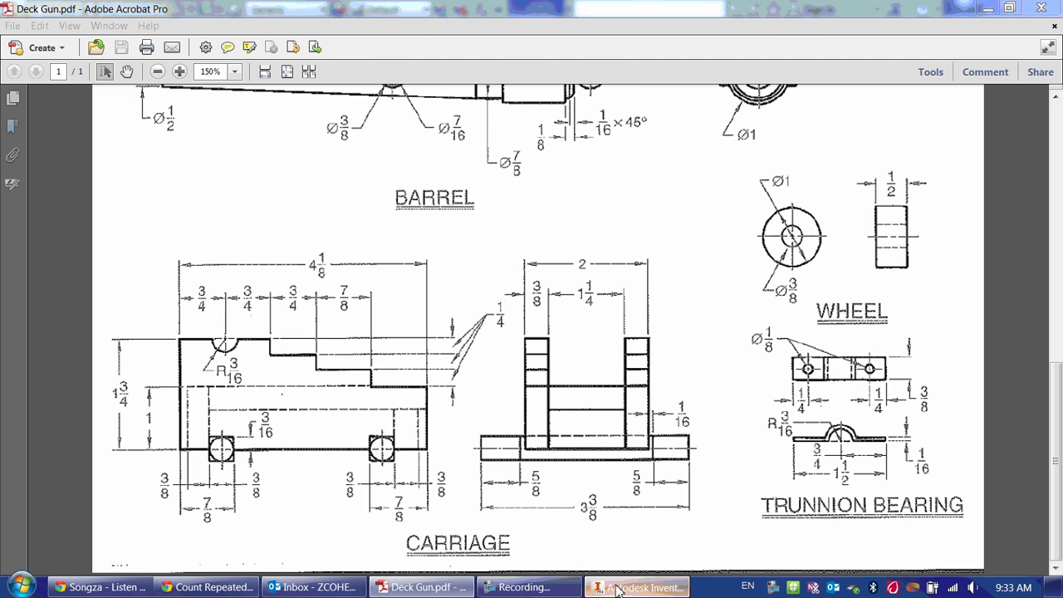
left_click(32, 65)
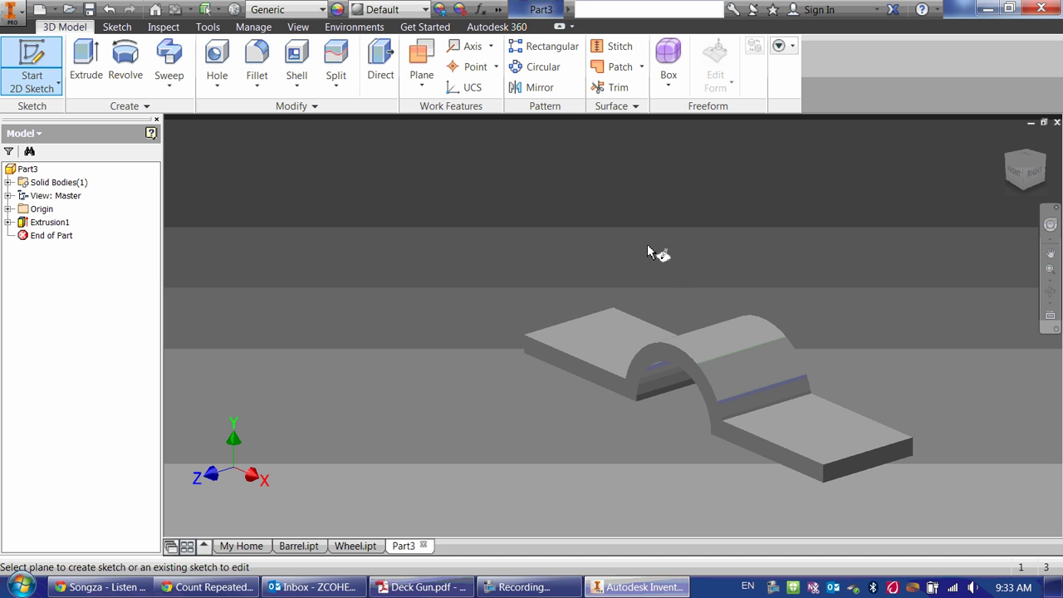
left_click(614, 346)
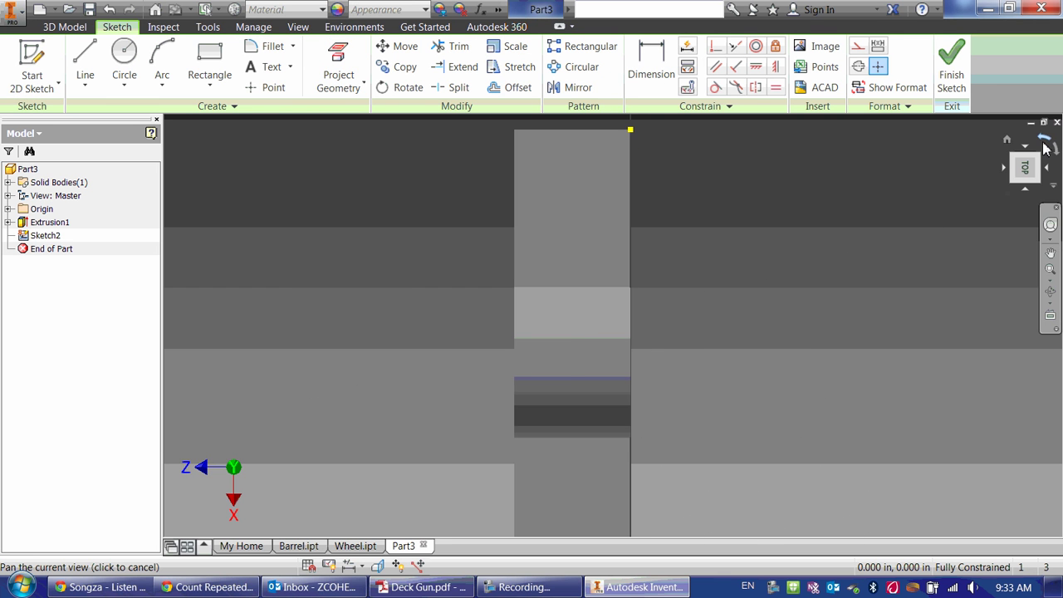
Place two sketch points as hole centres on the strip's left and right flat ends
left_click(1045, 145)
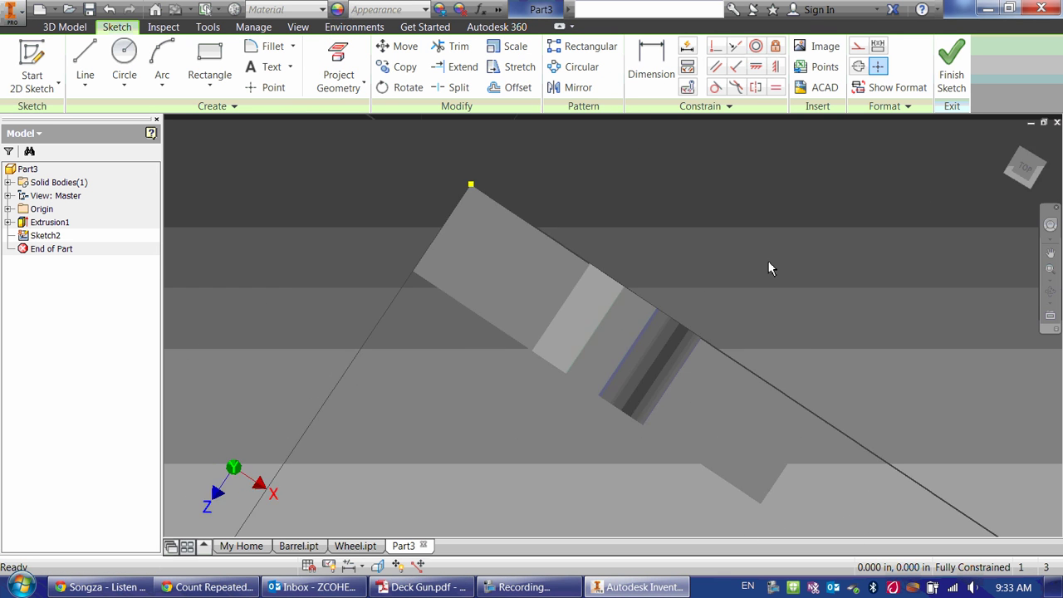
left_click(264, 88)
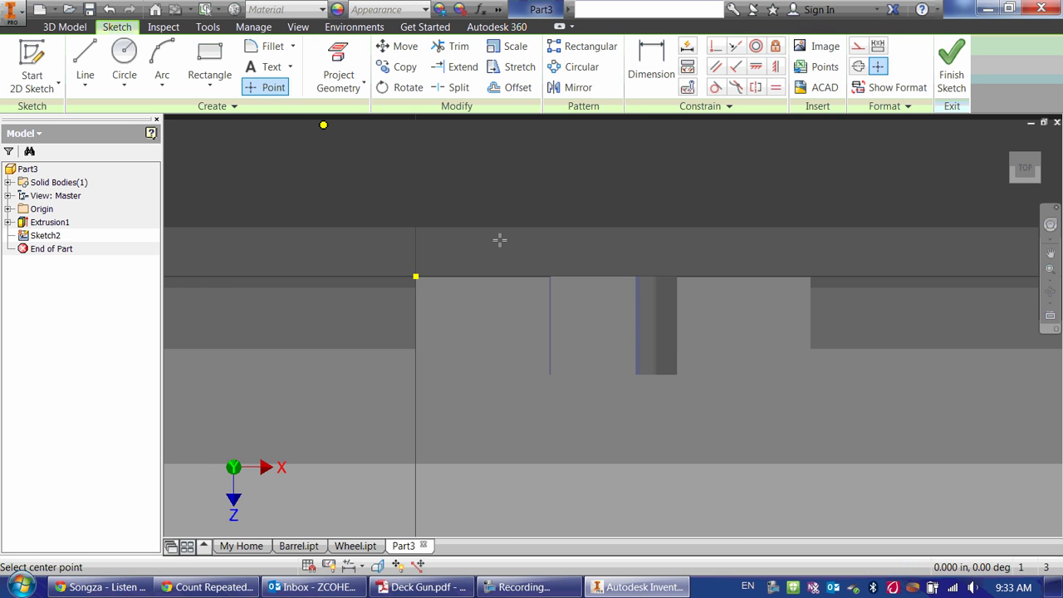
left_click(477, 332)
left_click(765, 335)
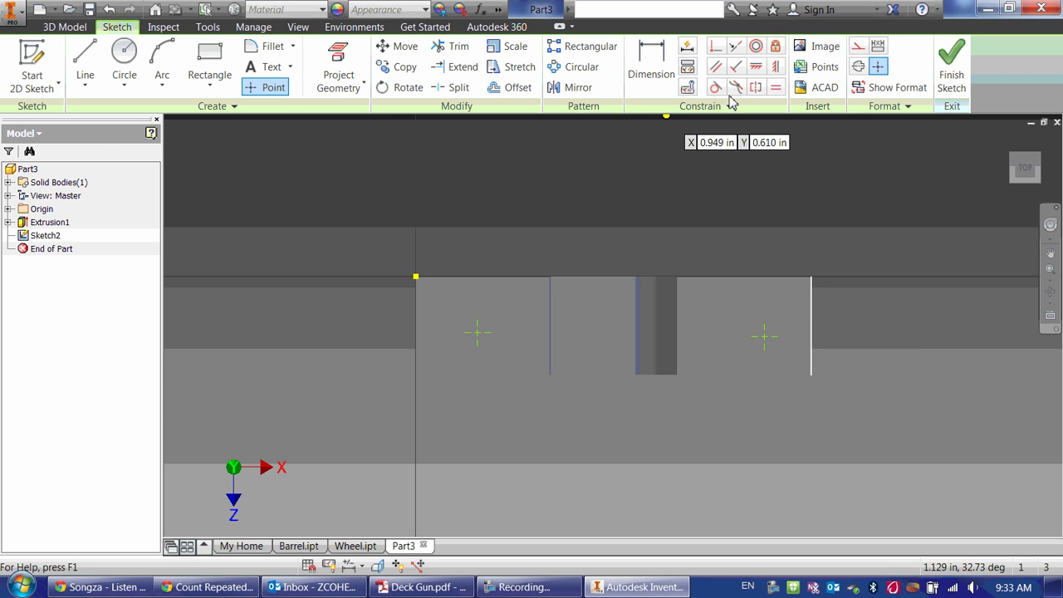
Align the two hole centres horizontally with each other and the right edge's midpoint
left_click(756, 68)
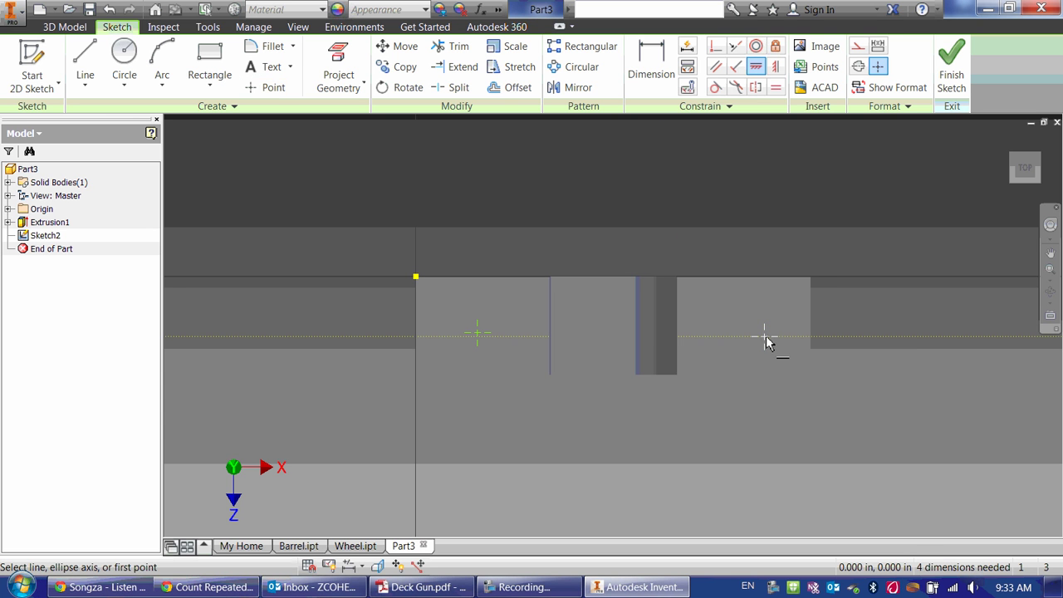
left_click(765, 335)
left_click(478, 334)
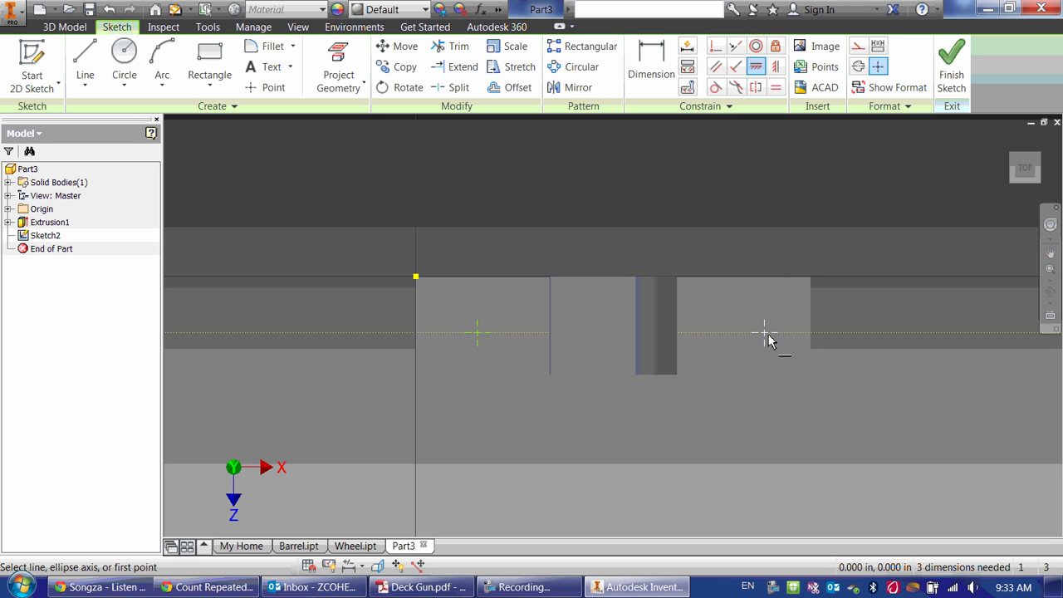
left_click(766, 336)
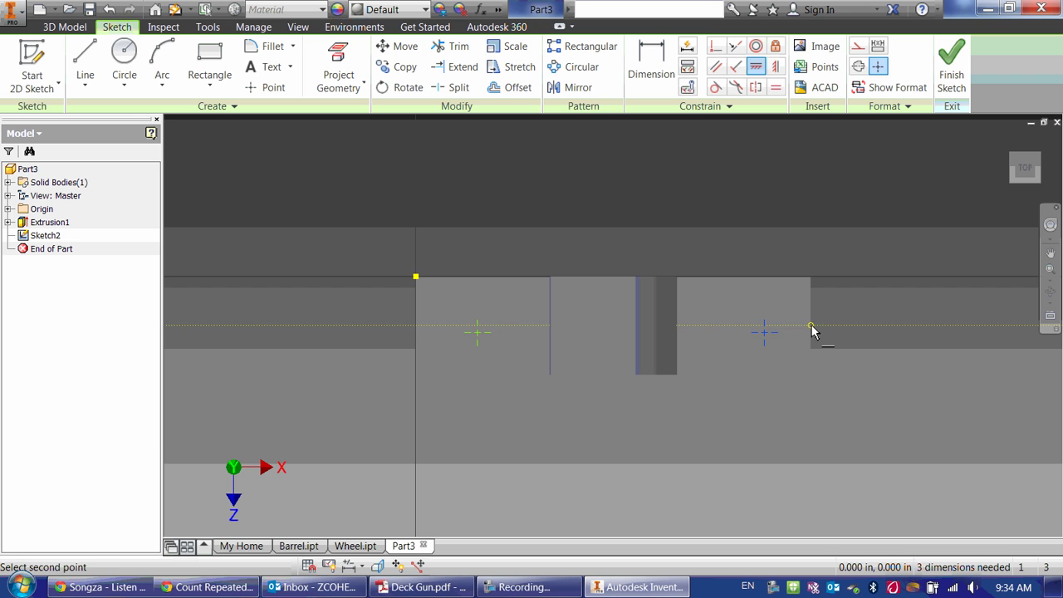
left_click(811, 324)
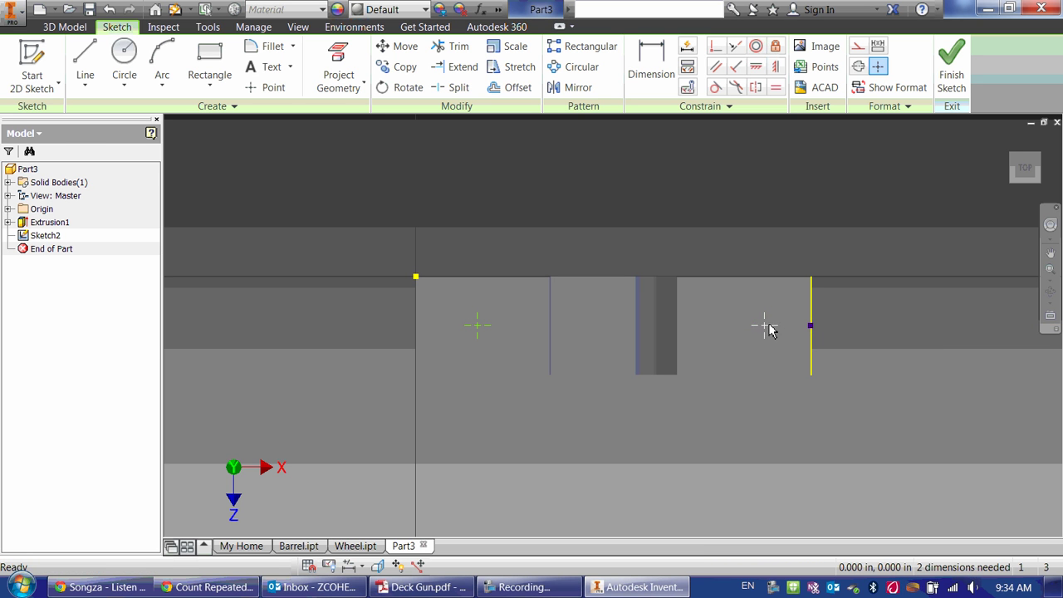
mouse_move(764, 324)
left_mouse_down()
mouse_move(720, 324)
mouse_move(751, 328)
left_mouse_up()
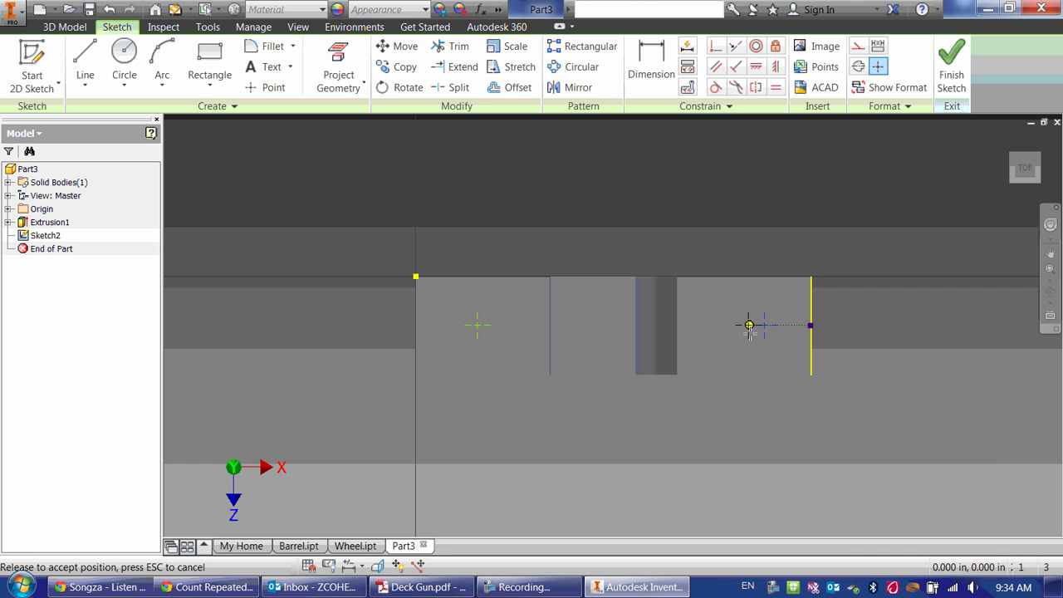
Dimension the right hole centre 1/4 in from the right end edge
left_click(421, 587)
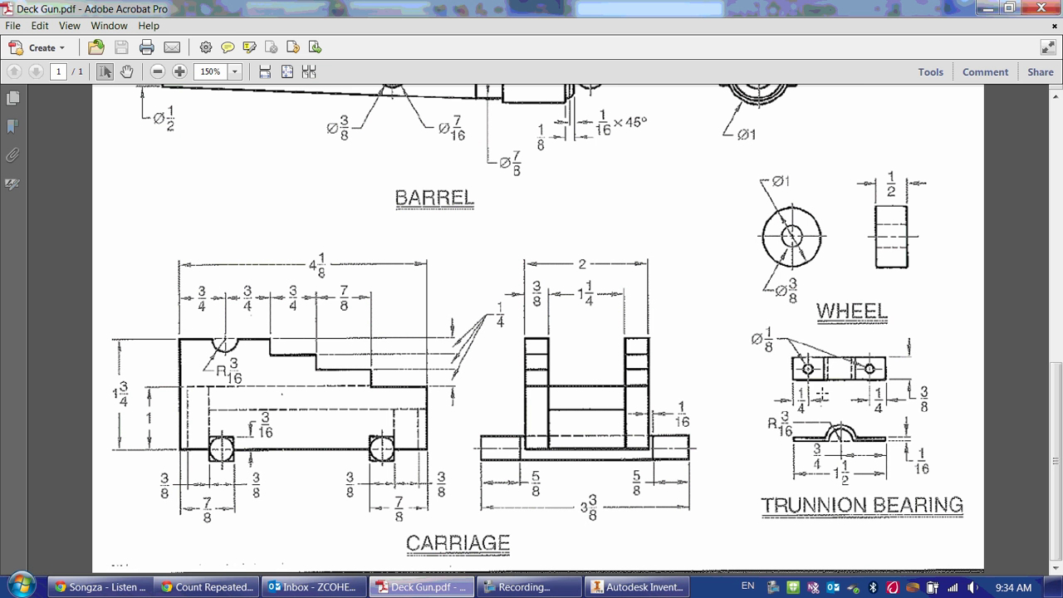
left_click(637, 587)
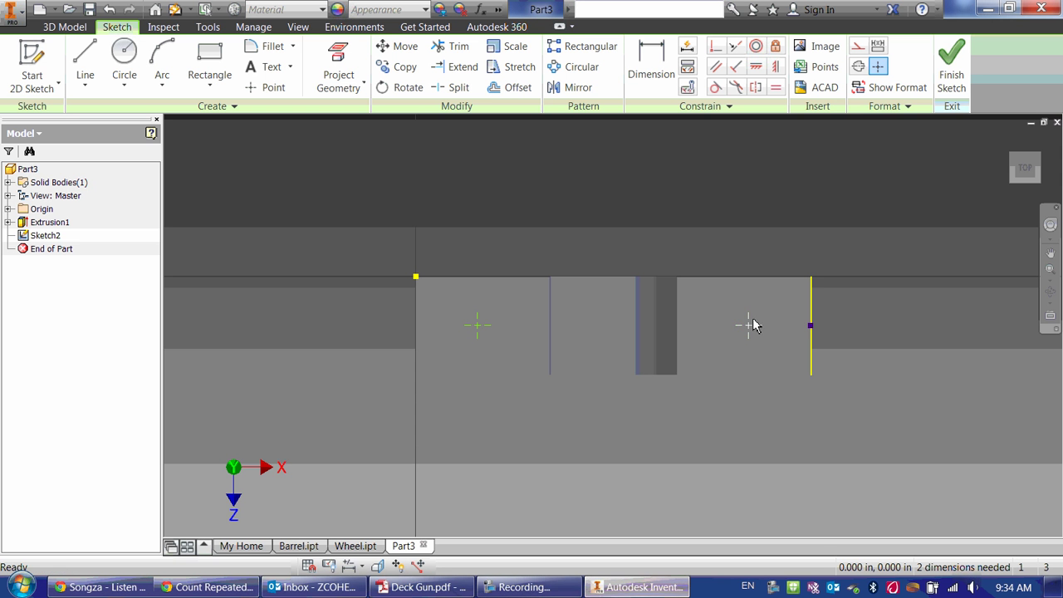
key("d")
key("d")
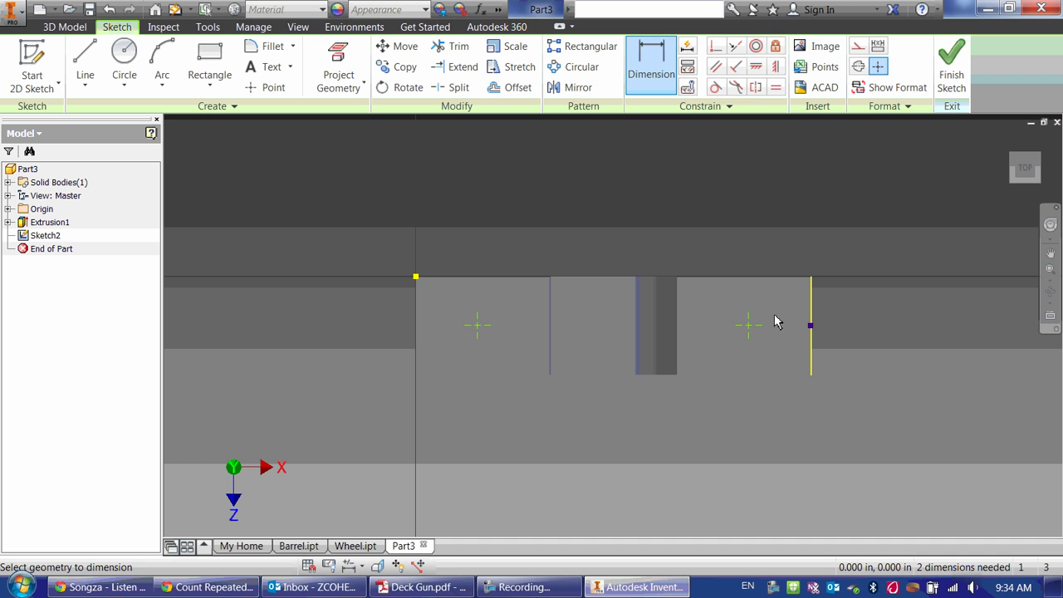
left_click(812, 352)
left_click(786, 420)
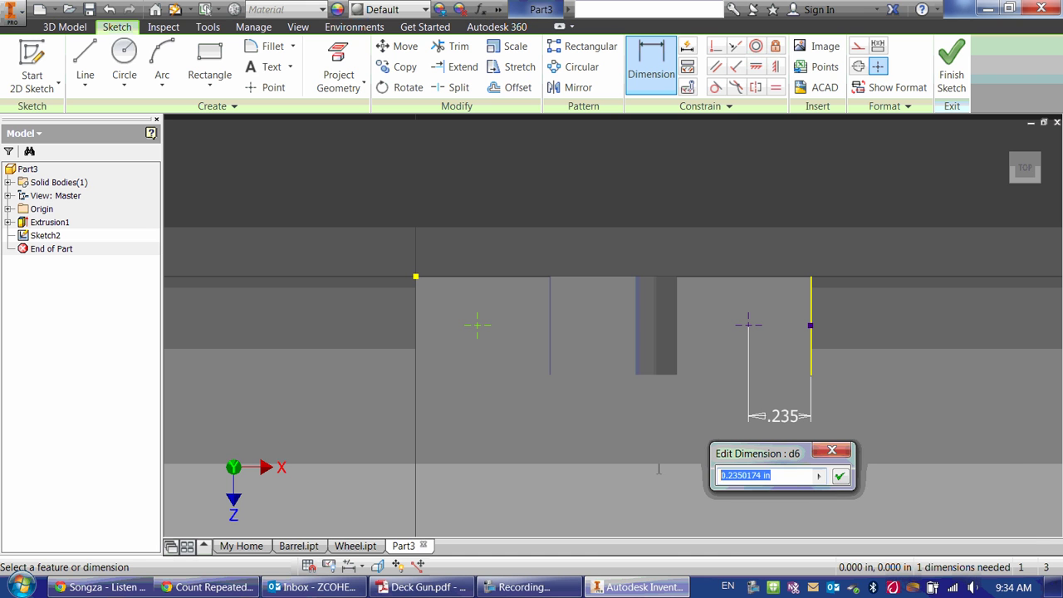
type("1/4")
key("Return")
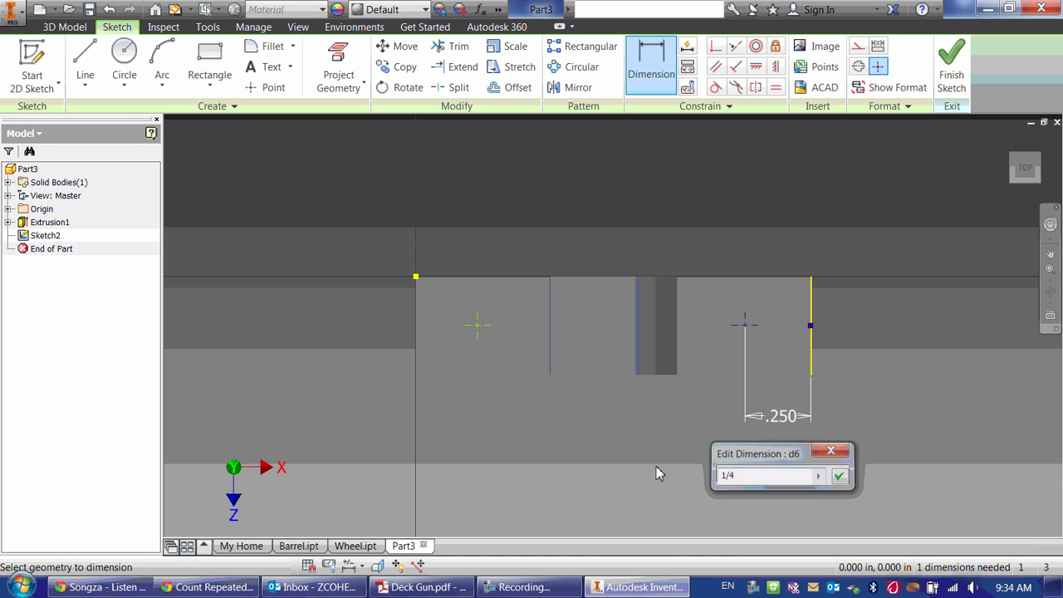
Dimension the left hole centre .25 in from the left end edge and launch Hole
left_click(477, 324)
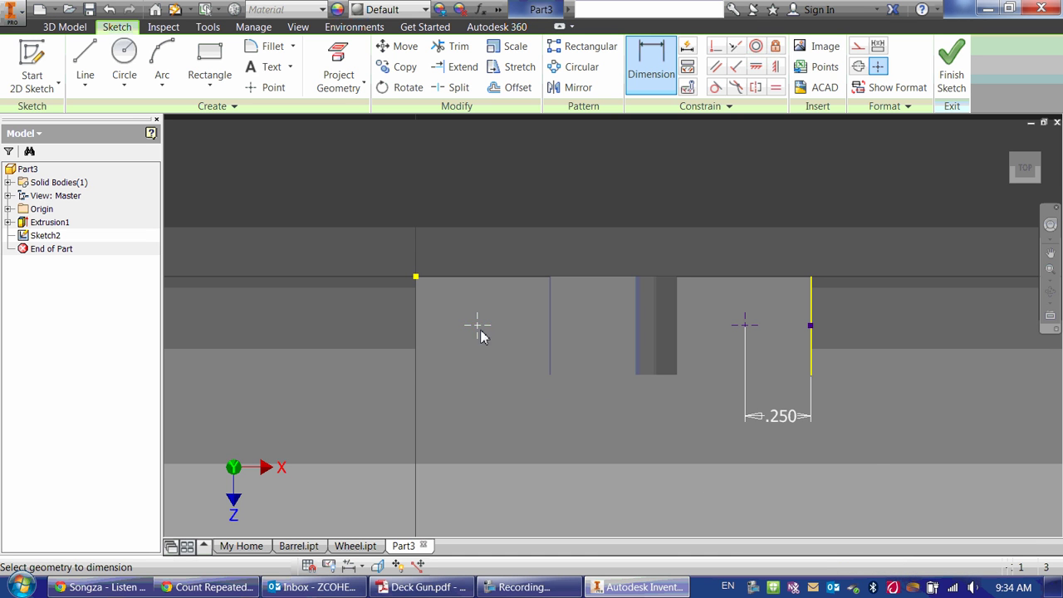
left_click(414, 333)
left_click(445, 429)
type(".")
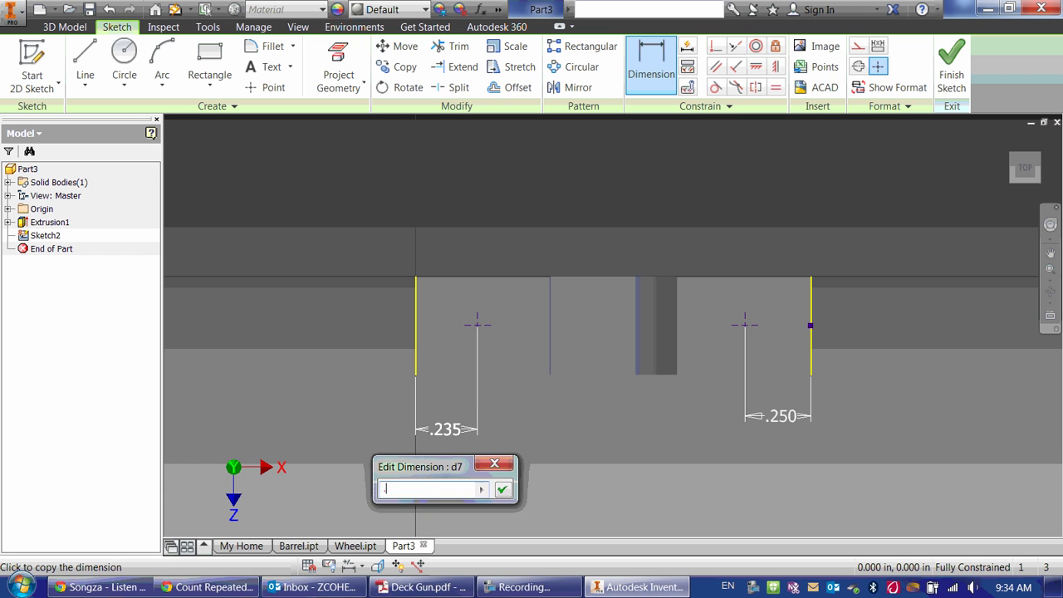
type("25")
key("Return")
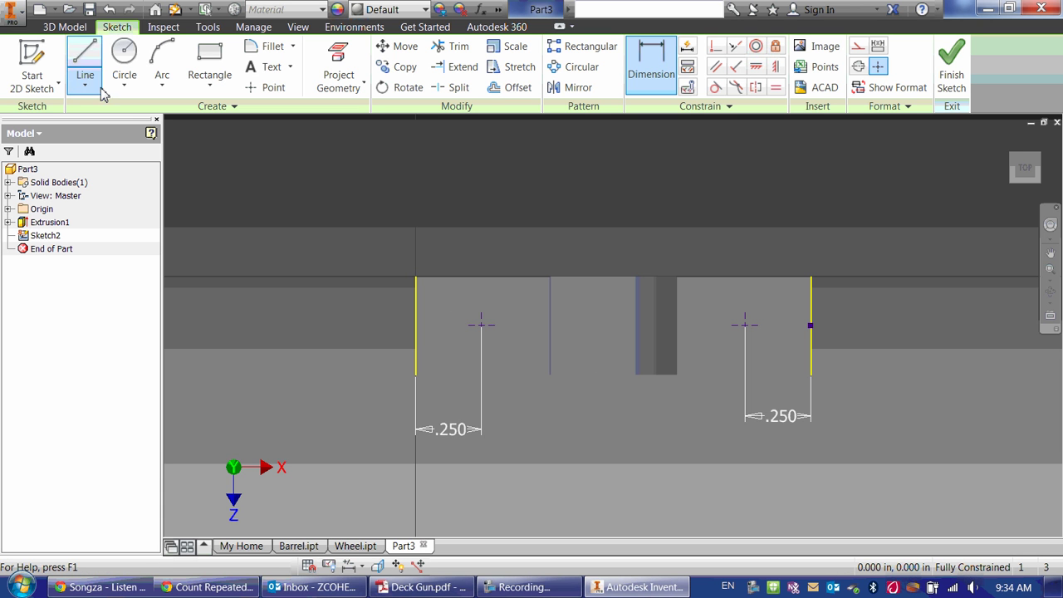
key("h")
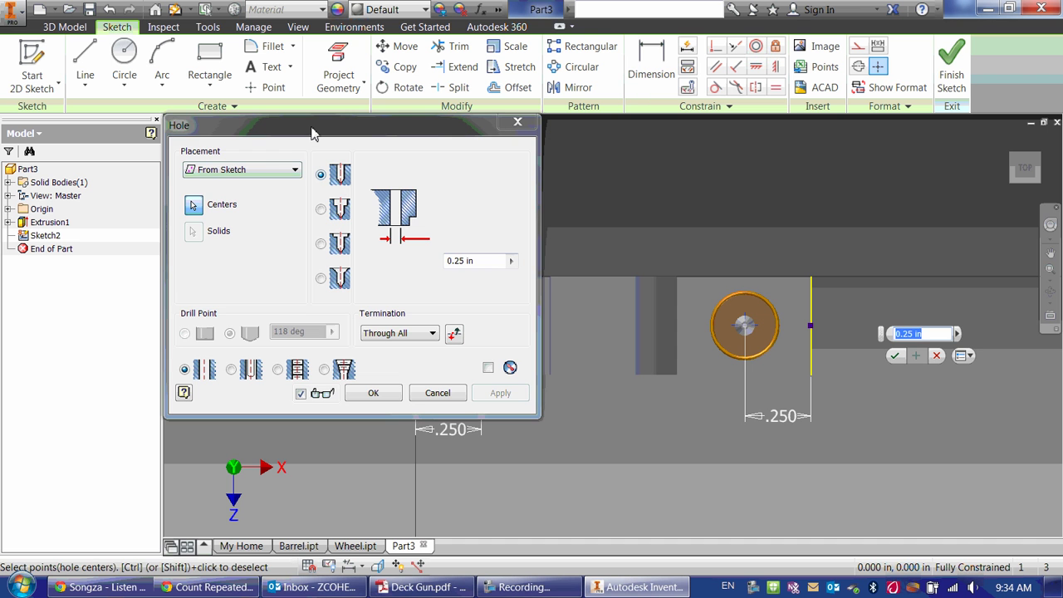
Cut both end holes at 0.125 in diameter with Through All termination
left_click(469, 261)
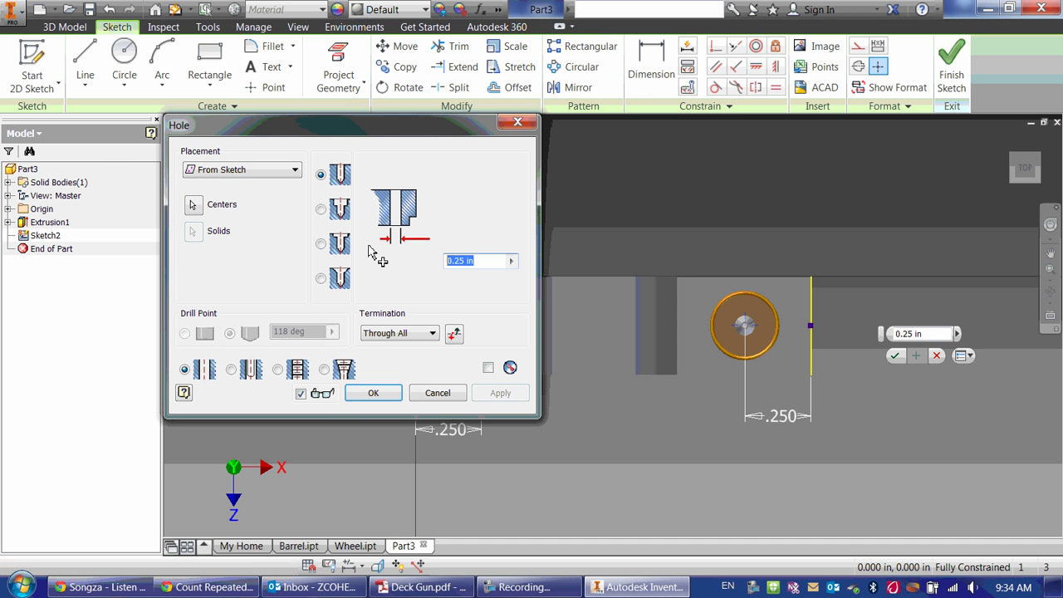
type(".125")
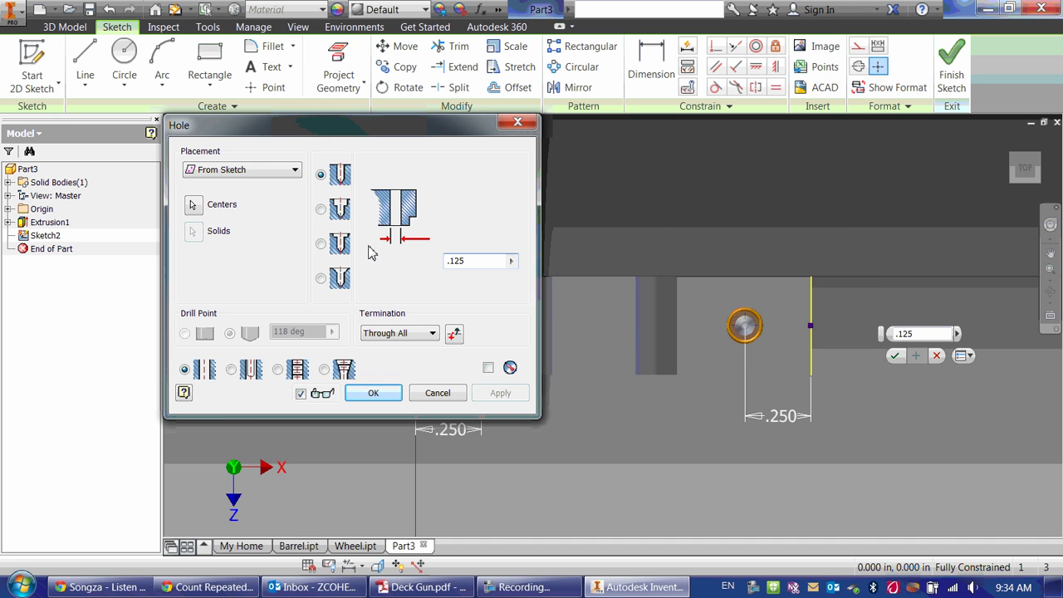
left_click_drag(387, 134, 273, 134)
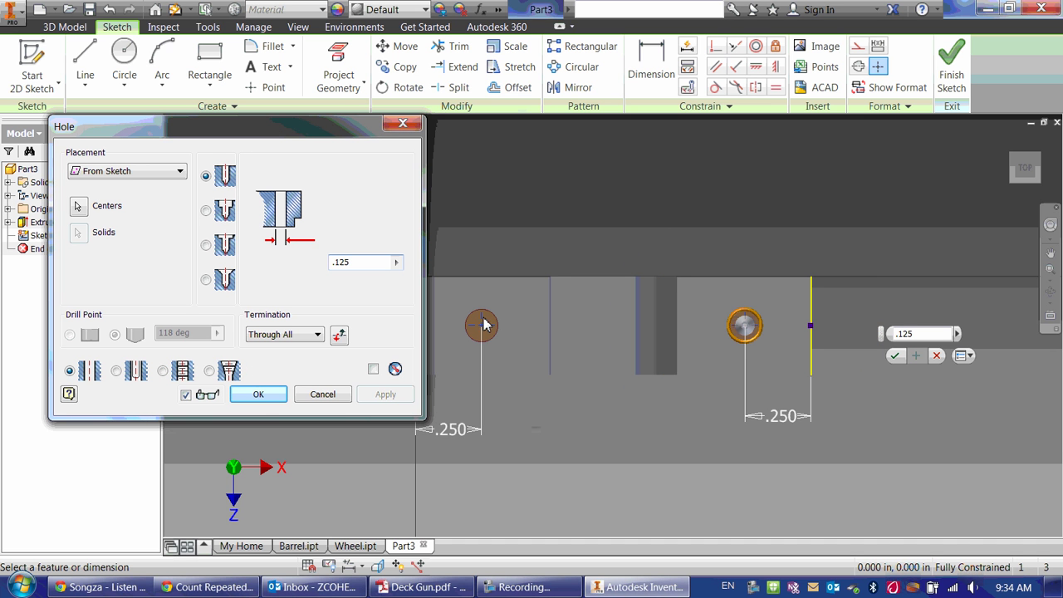
left_click(257, 392)
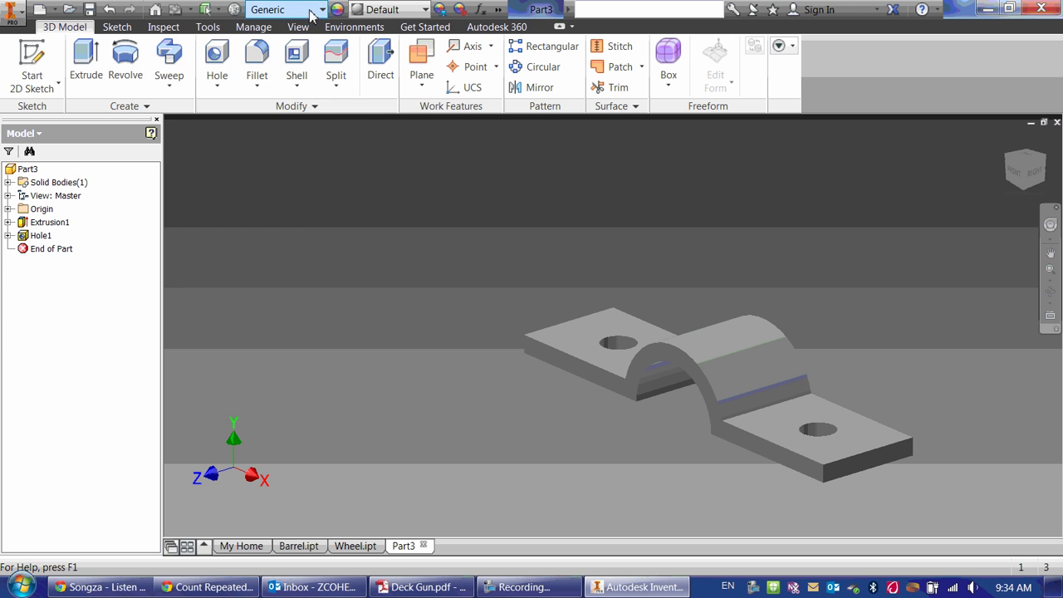
Assign Iron, Cast material and update the part's physical properties in iProperties
left_click(313, 12)
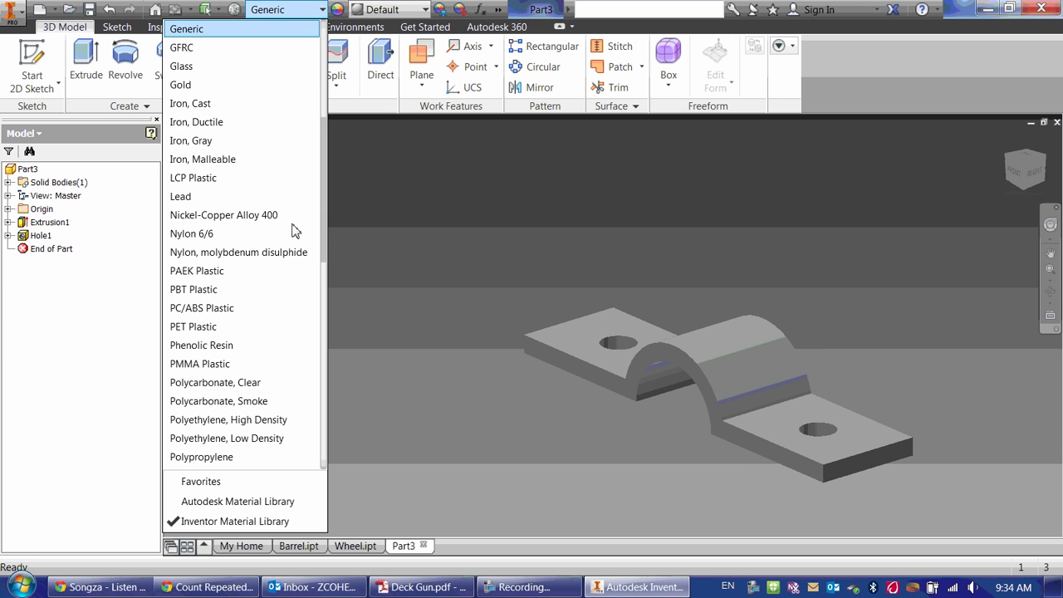
left_click(248, 104)
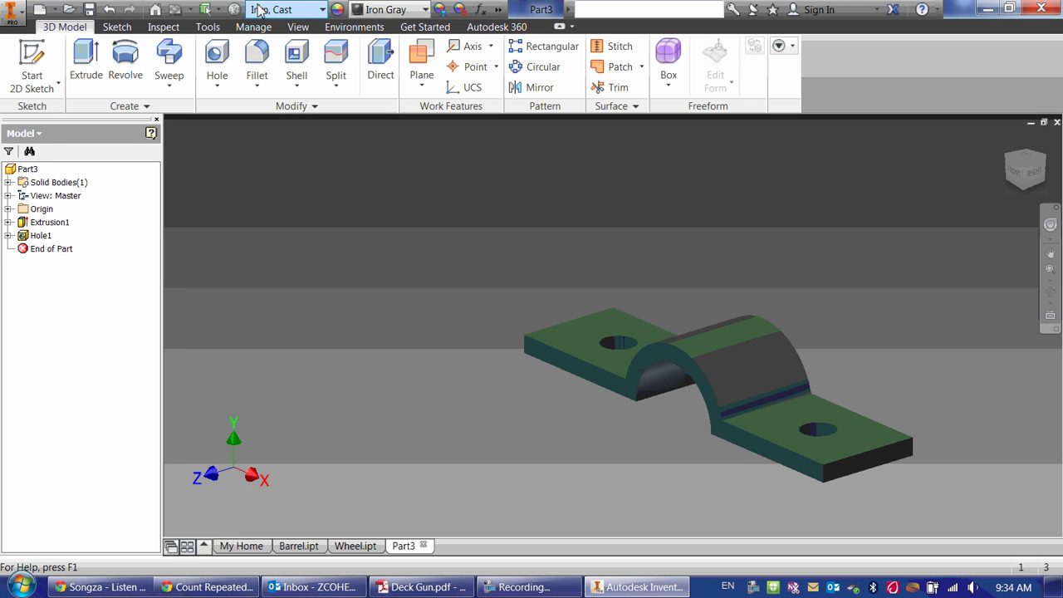
right_click(25, 169)
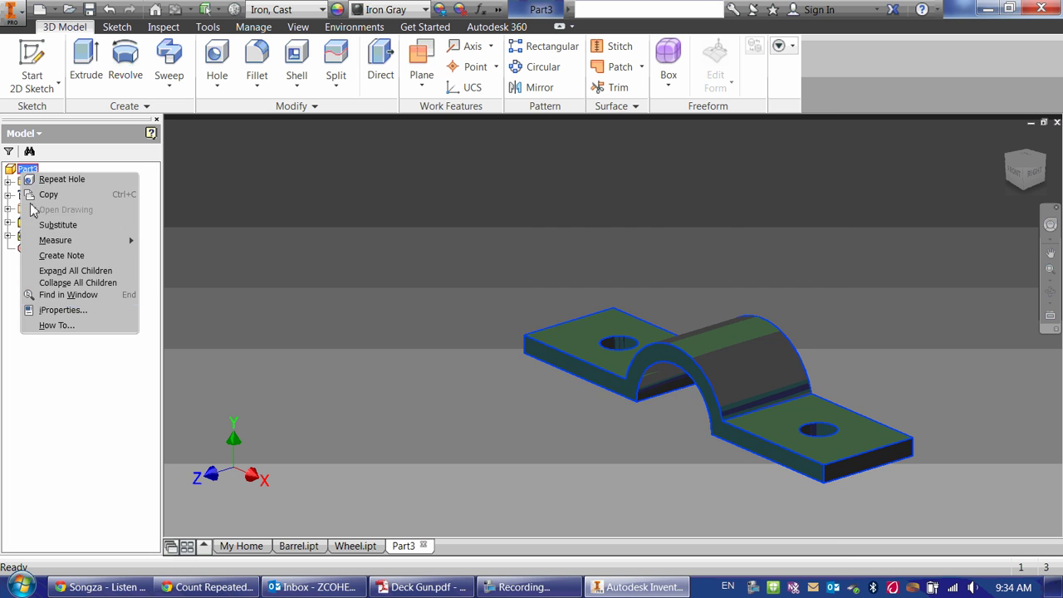
left_click(50, 310)
left_click(682, 122)
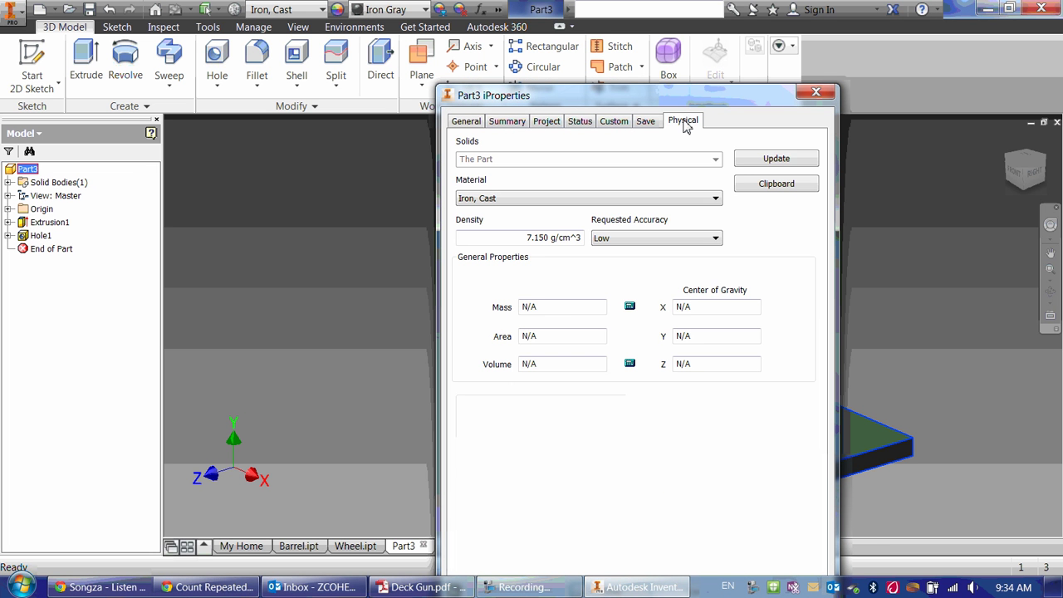
left_click(744, 159)
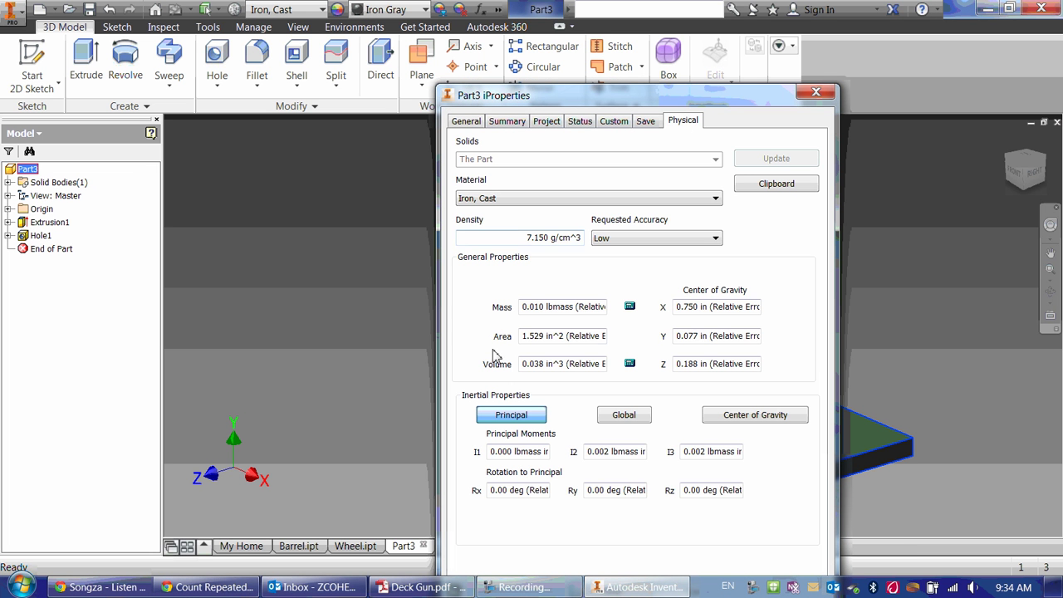
left_click(816, 91)
Save the part as Trunion.ipt in the Deck Gun folder
left_click(87, 10)
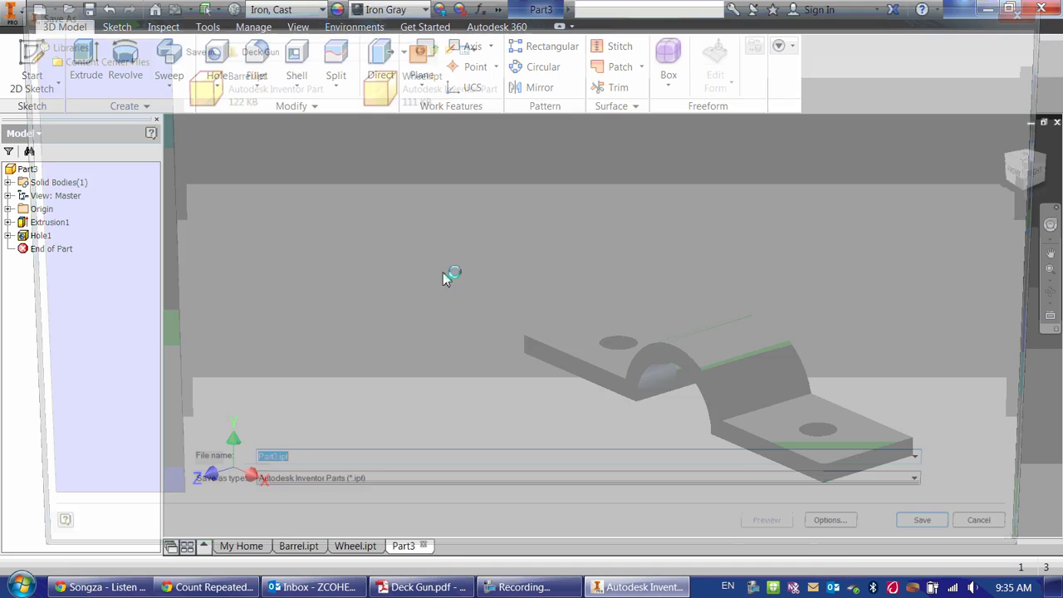
type("Trunion")
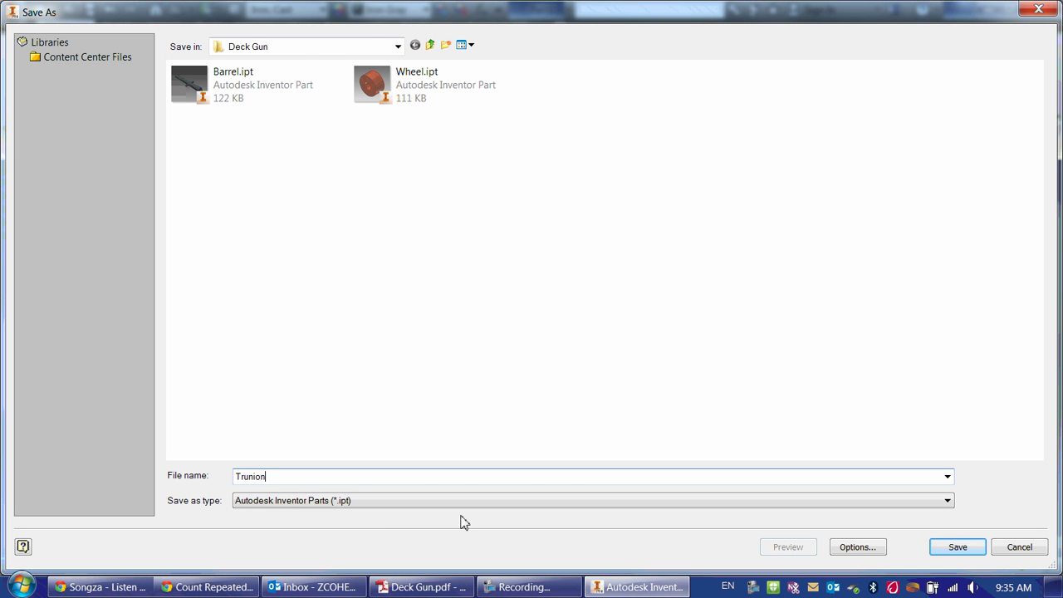
key("Return")
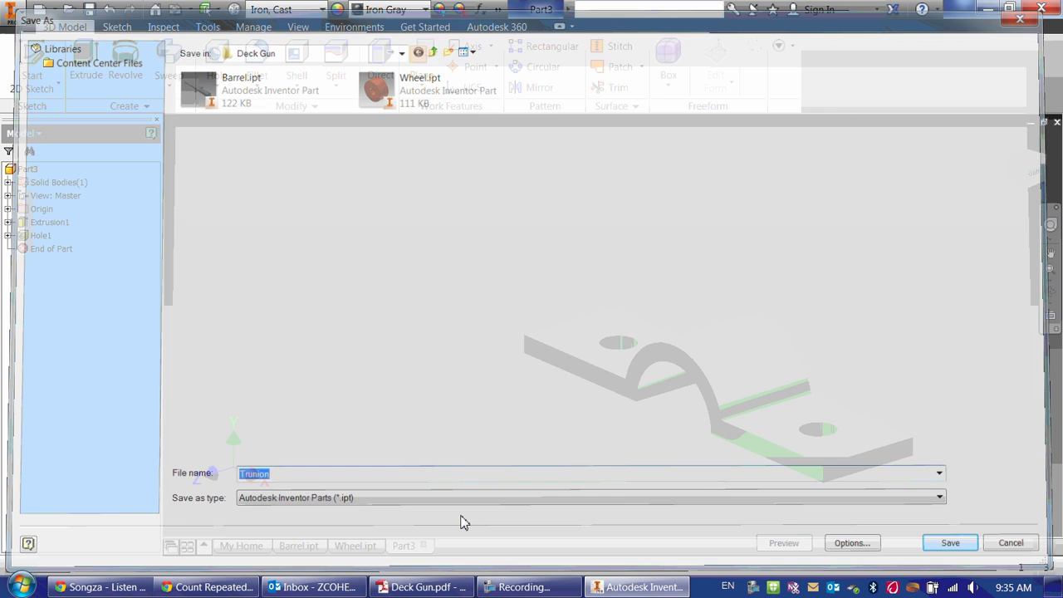